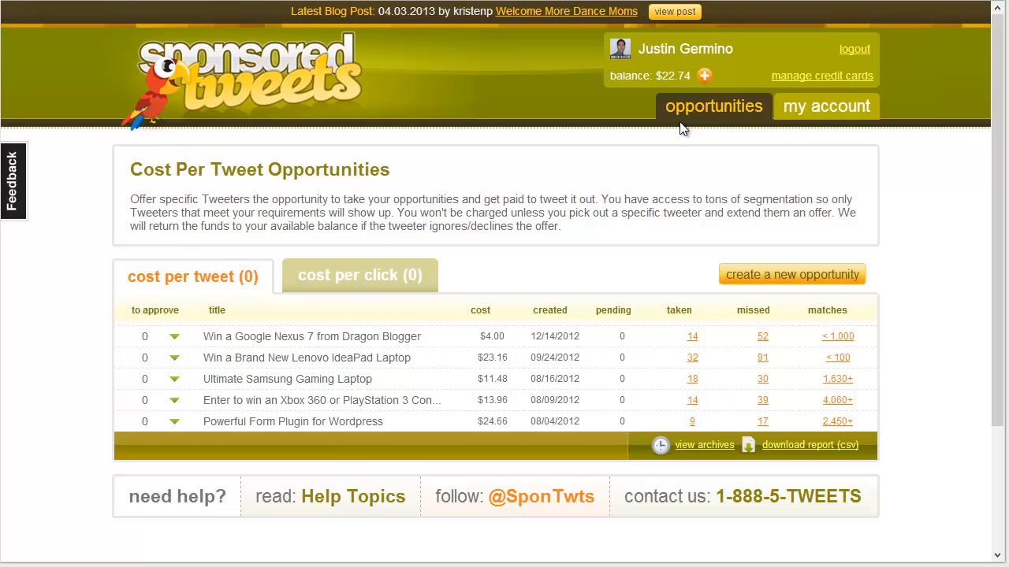
- Create a new Cost Per Tweet opportunity titled "Announcing Google Nexus 7 Sweepstakes"
{"action": "left_click", "coordinate": [740, 281]}
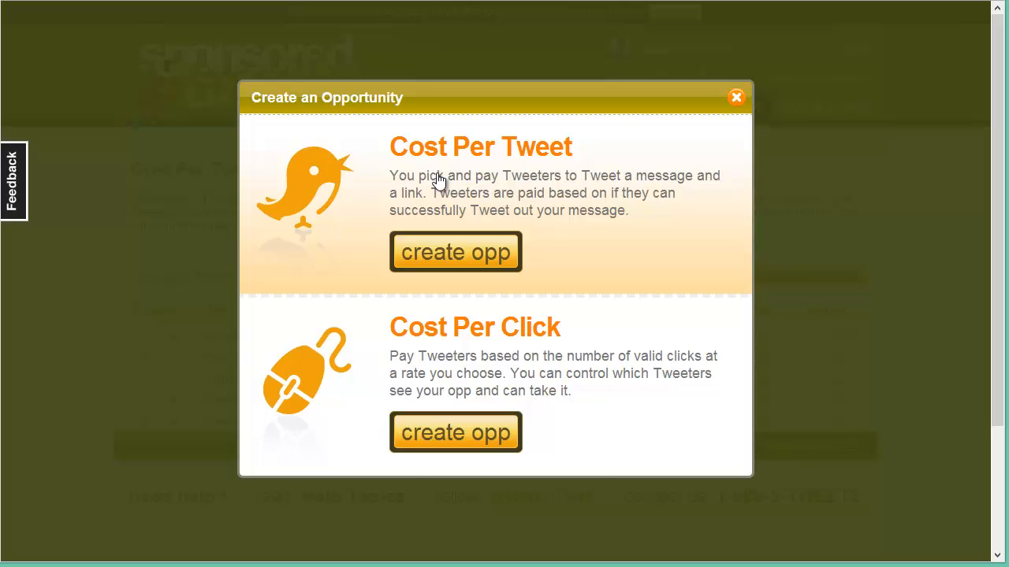
{"action": "left_click", "coordinate": [460, 256]}
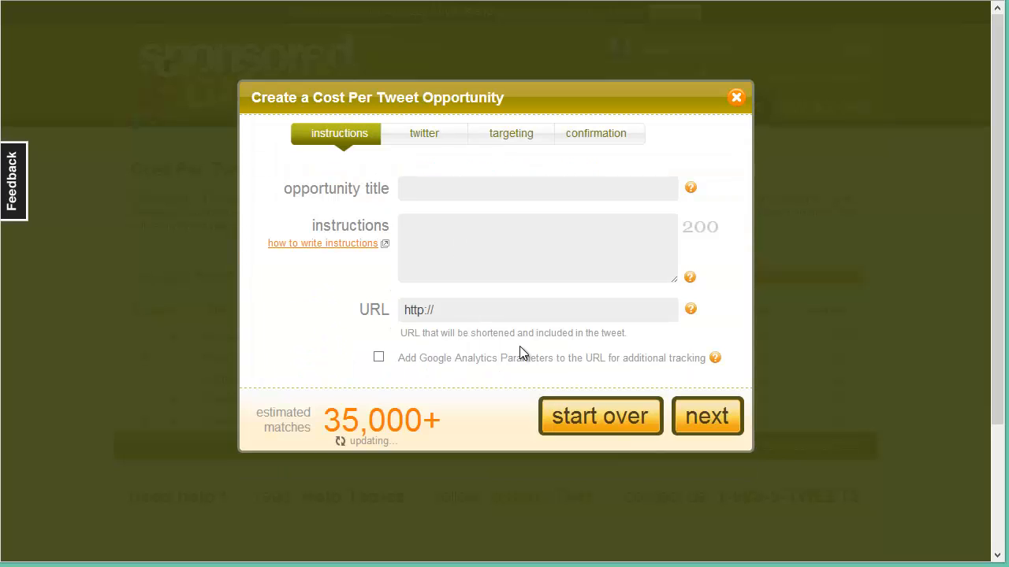
{"action": "type", "text": "Announcing Google NExus"}
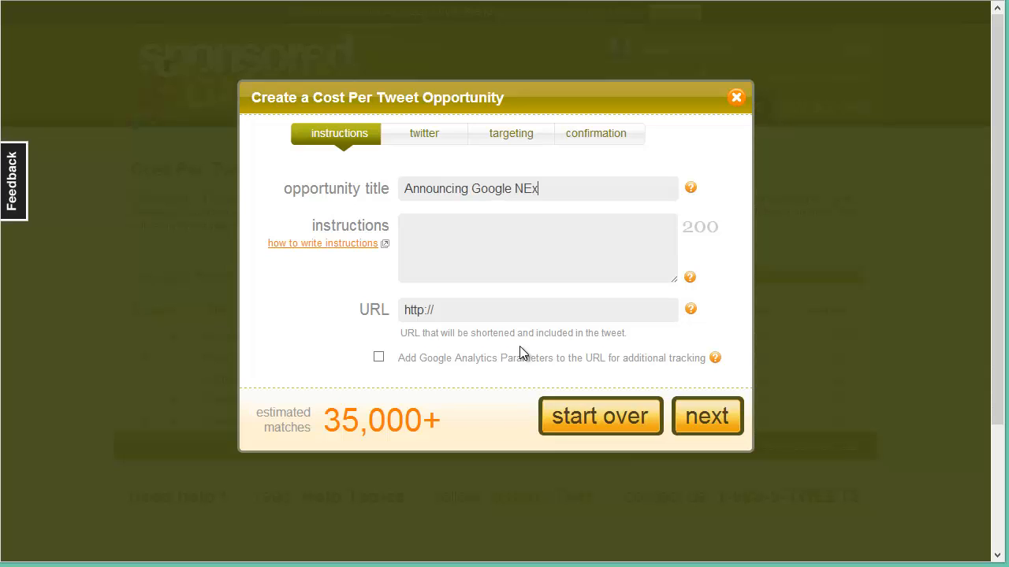
{"action": "key", "text": "BackSpace"}
{"action": "key", "text": "BackSpace"}
{"action": "key", "text": "BackSpace"}
{"action": "key", "text": "BackSpace"}
{"action": "type", "text": "exus 7 Sweepst"}
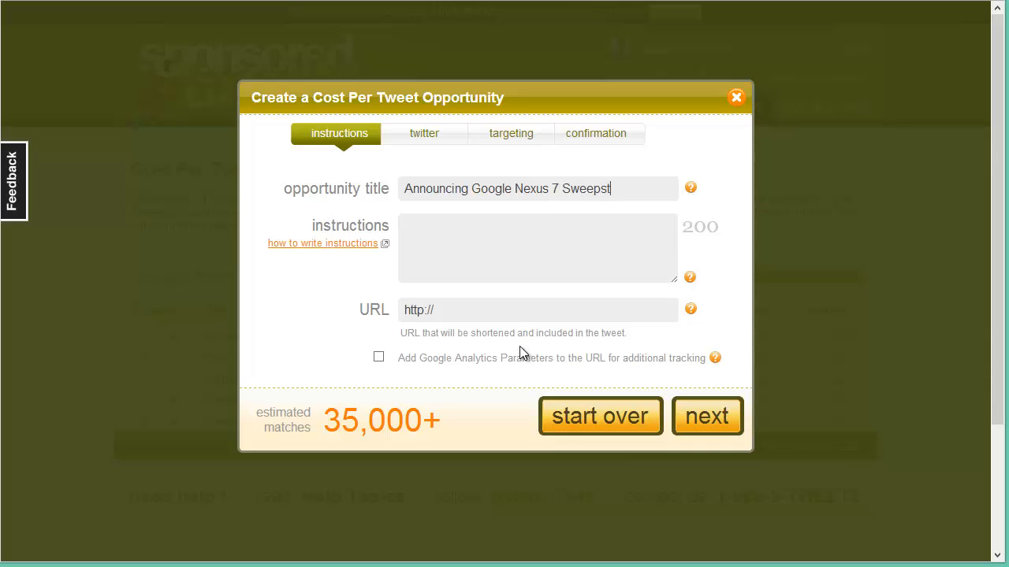
{"action": "type", "text": "akes"}
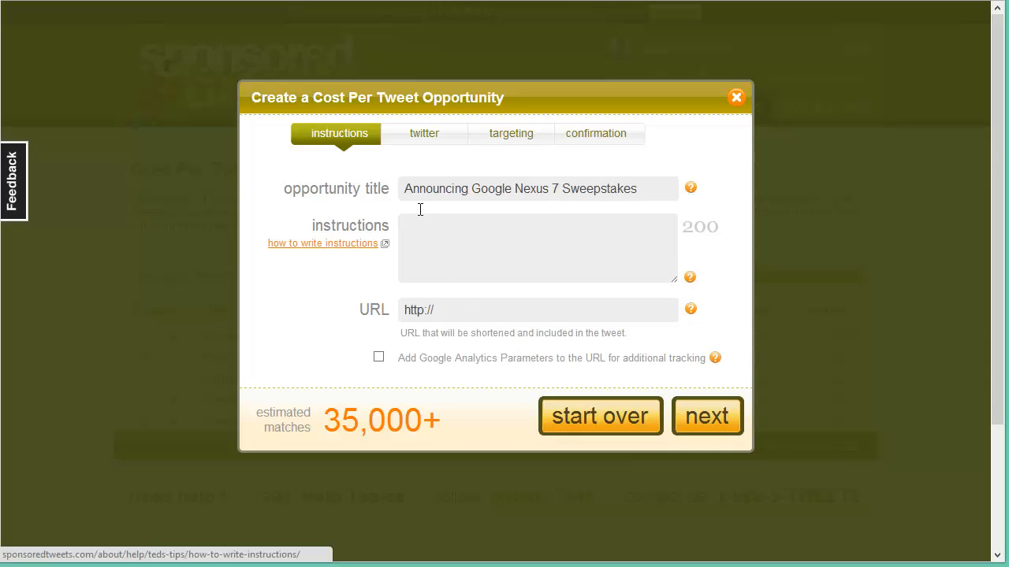
- Enter the instructions "Tell your audience about a free Google Nexus 7 that your readers can win by entering the Google Nexus 7 Sweepstakes on DragonBlogger.com"
{"action": "left_click", "coordinate": [445, 255]}
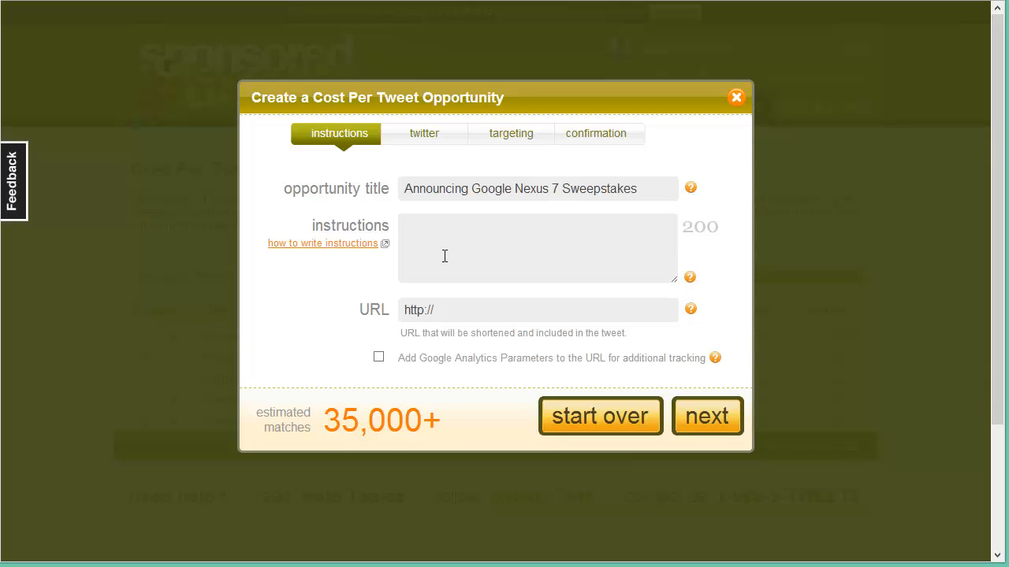
{"action": "left_click", "coordinate": [445, 255]}
{"action": "type", "text": "Tell your audience "}
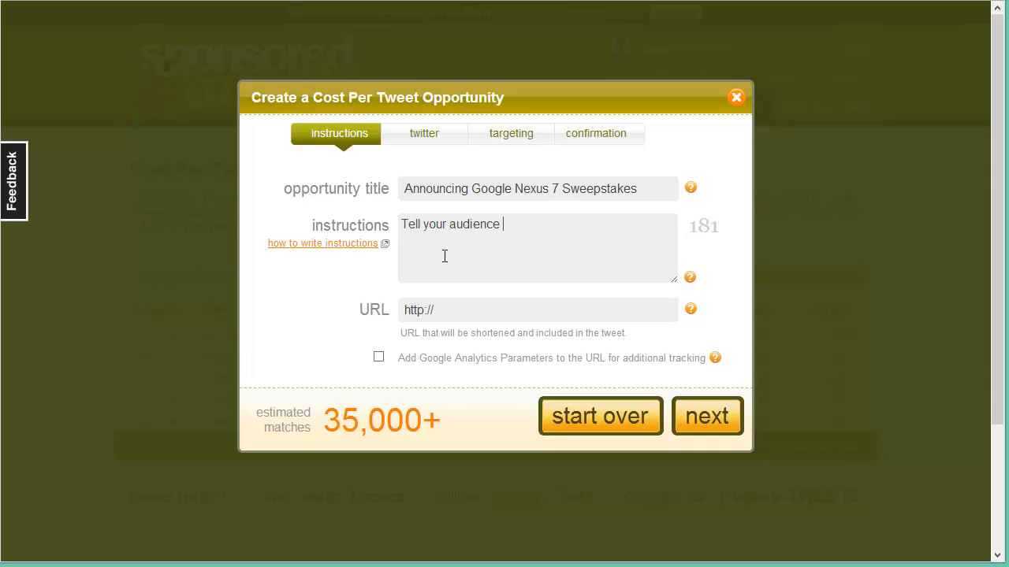
{"action": "type", "text": "about a free Google"}
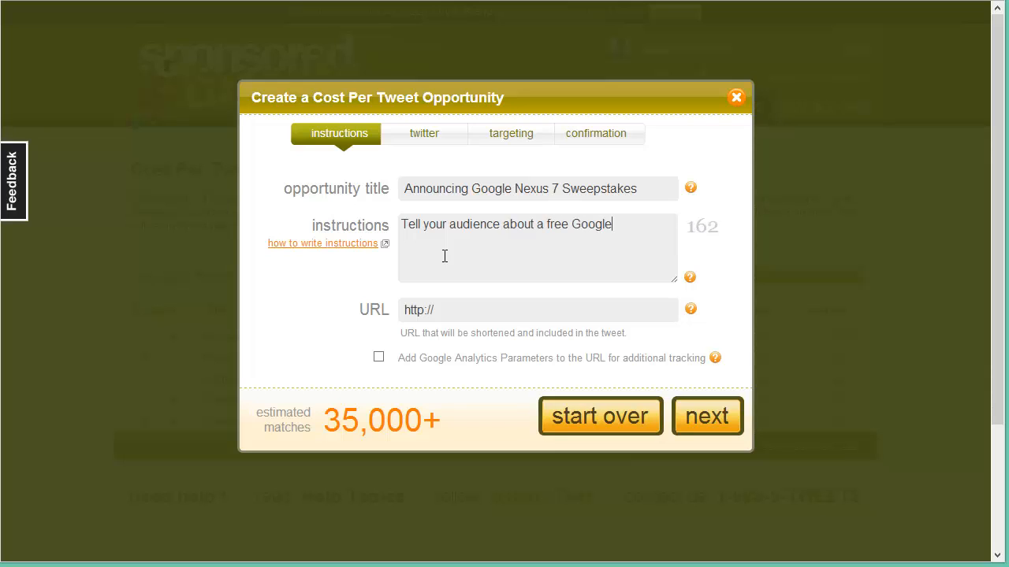
{"action": "type", "text": " Nexus 7 that th"}
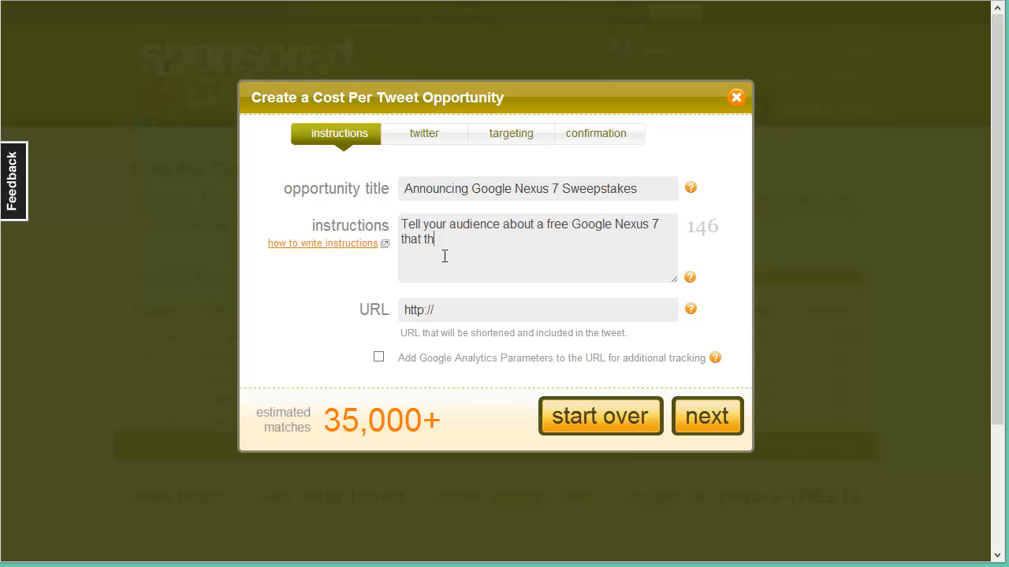
{"action": "type", "text": "ere"}
{"action": "key", "text": "BackSpace"}
{"action": "key", "text": "BackSpace"}
{"action": "key", "text": "BackSpace"}
{"action": "key", "text": "BackSpace"}
{"action": "key", "text": "BackSpace"}
{"action": "type", "text": "your readers can win by"}
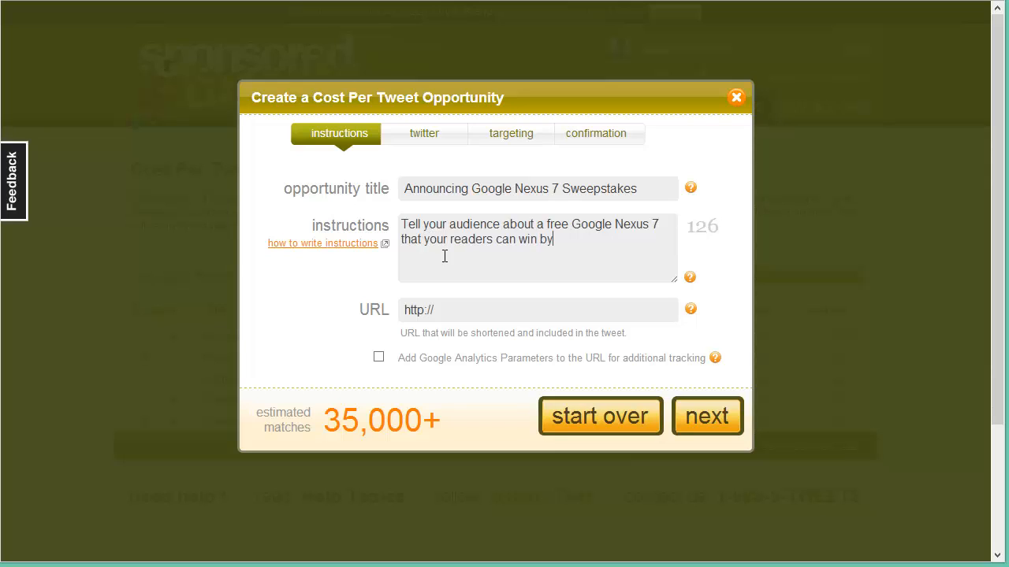
{"action": "type", "text": " entering the Googl"}
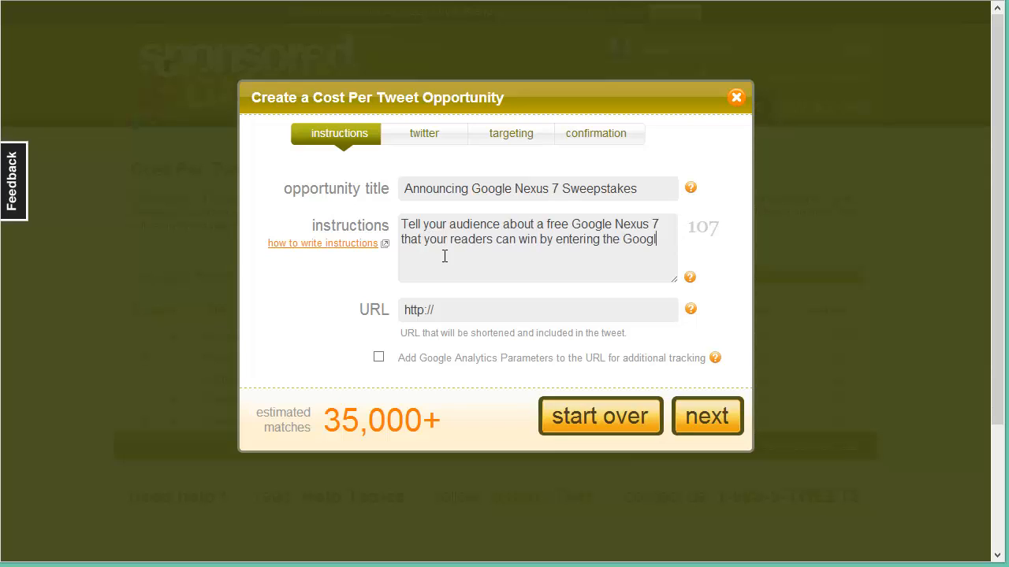
{"action": "type", "text": "e Nexus 7"}
{"action": "type", "text": " Sweepstakes on"}
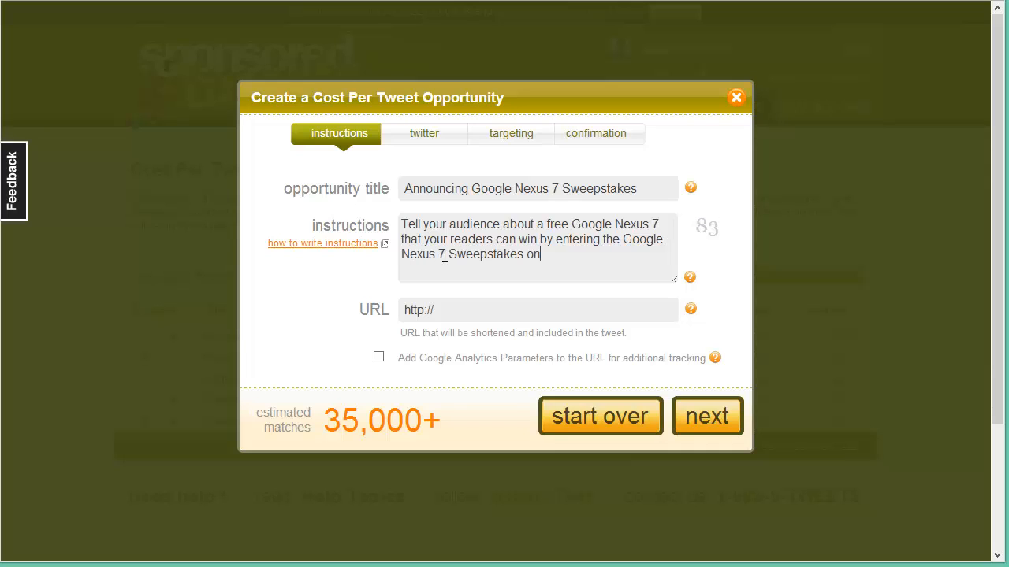
{"action": "type", "text": " DragonBlogg"}
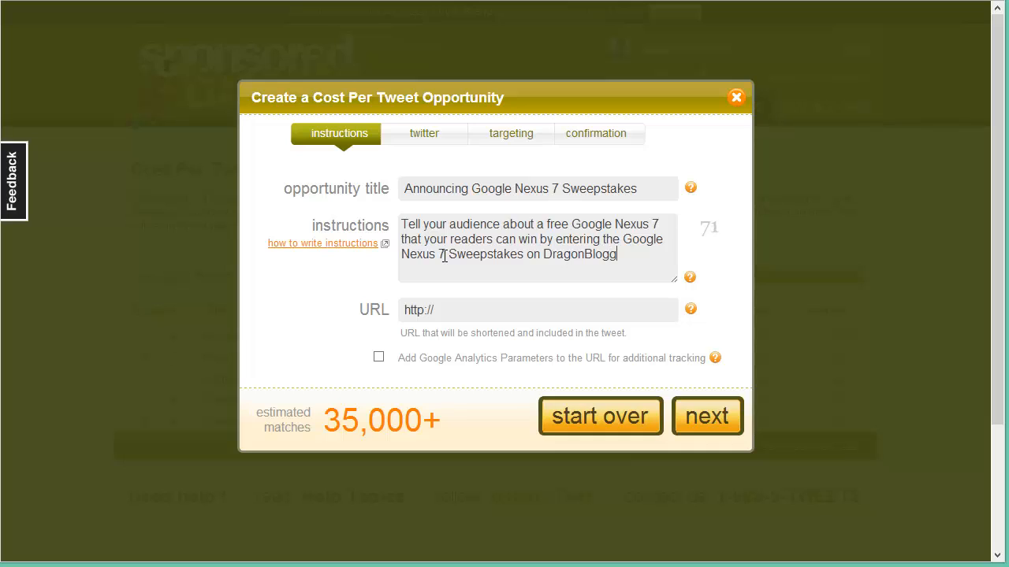
{"action": "type", "text": "er.com"}
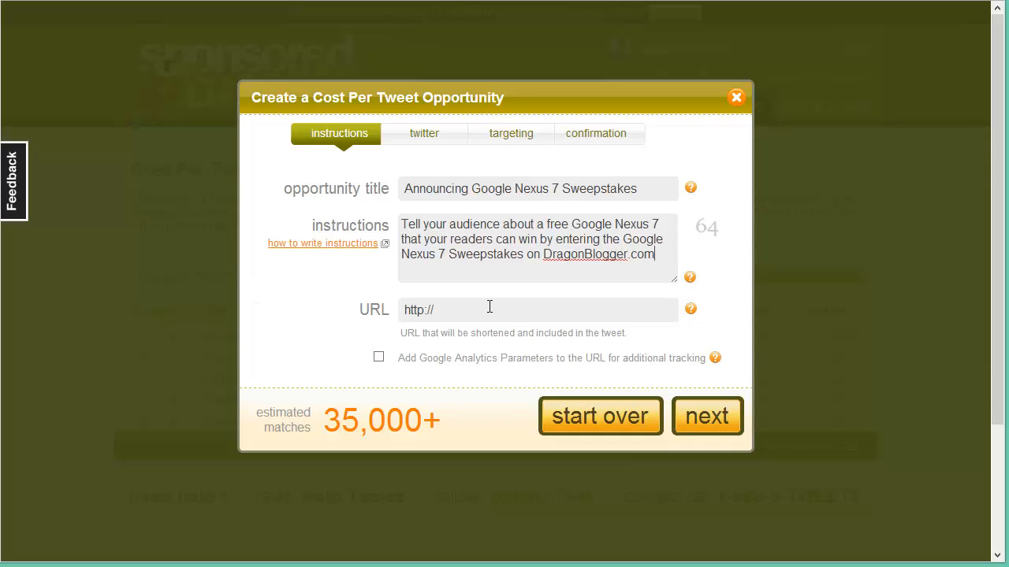
{"action": "key", "text": "Tab"}
{"action": "type", "text": "http://www.dragonblogger.com/nexus-7-sweepstakes/"}
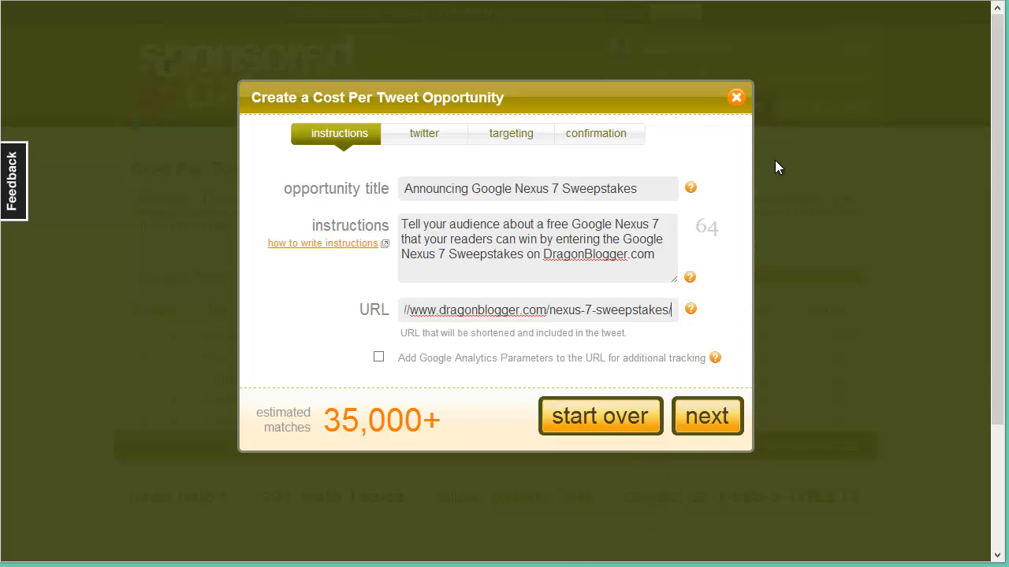
{"action": "left_click", "coordinate": [379, 361]}
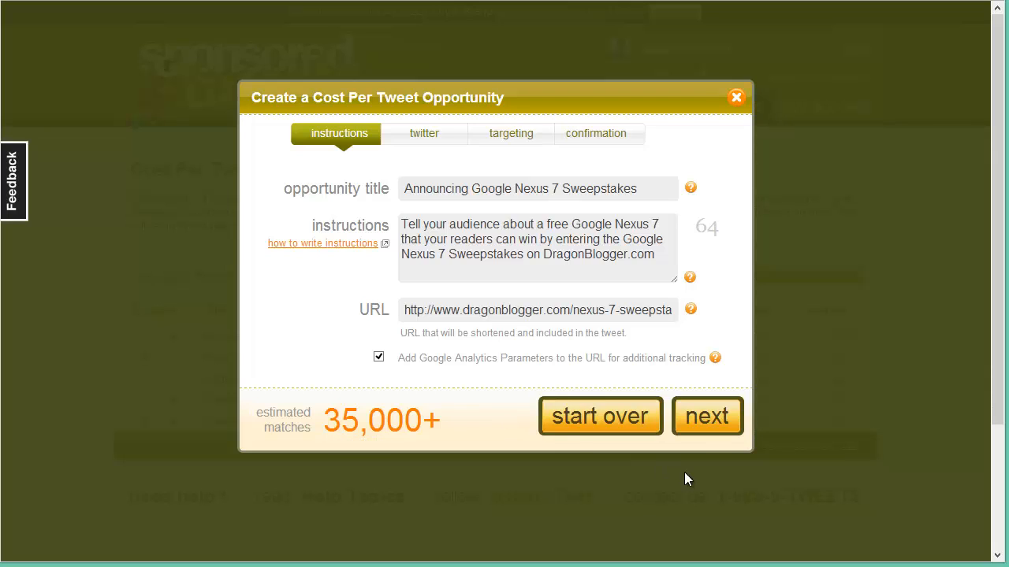
{"action": "left_click", "coordinate": [695, 414]}
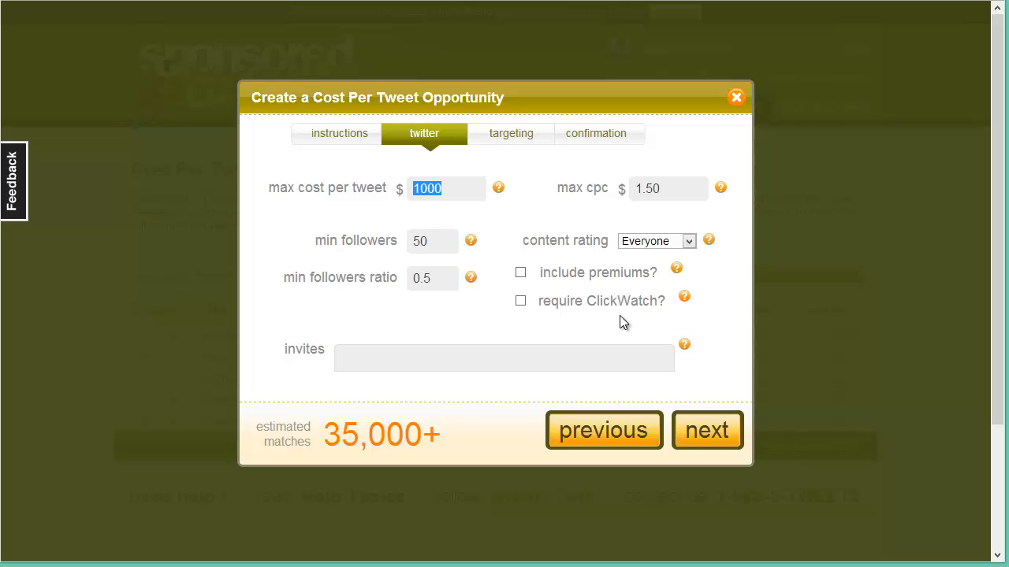
- Set the maximum cost per tweet to $10.00, the minimum followers to 100 and the minimum followers ratio to .75
{"action": "type", "text": "5.00"}
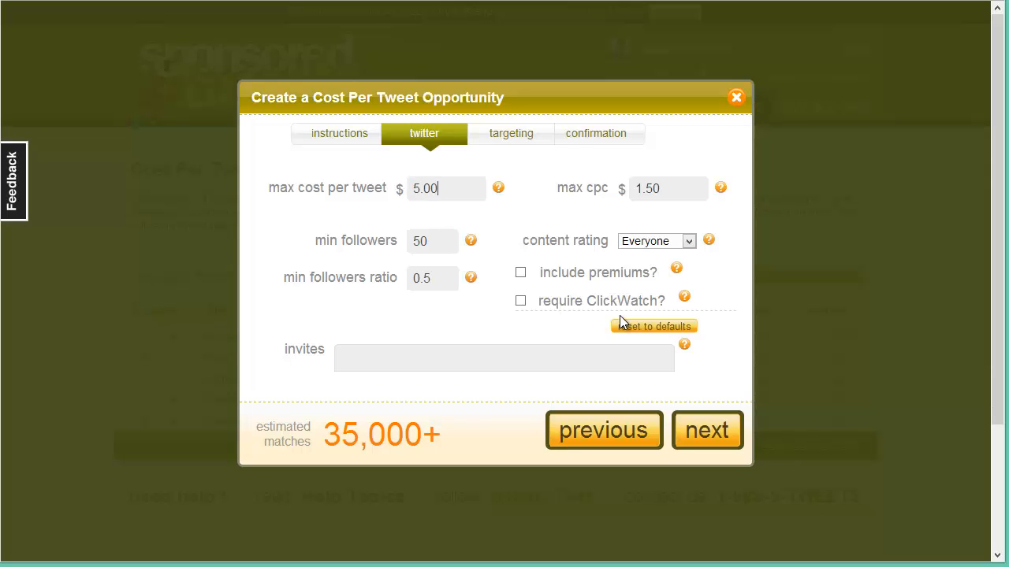
{"action": "key", "text": "Tab"}
{"action": "key", "text": "shift+Tab"}
{"action": "type", "text": "10.00"}
{"action": "key", "text": "Tab"}
{"action": "type", "text": "100"}
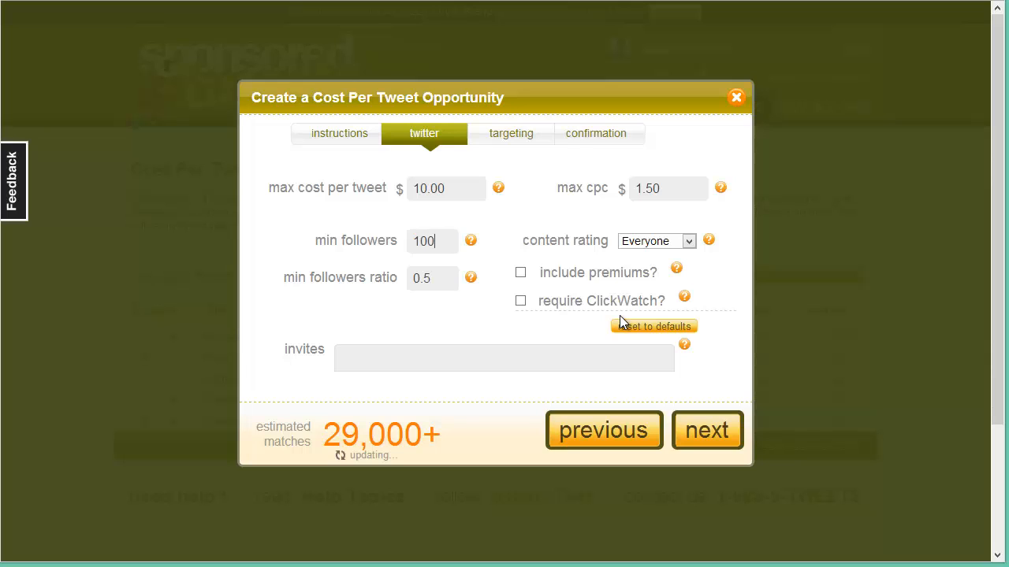
{"action": "key", "text": "Tab"}
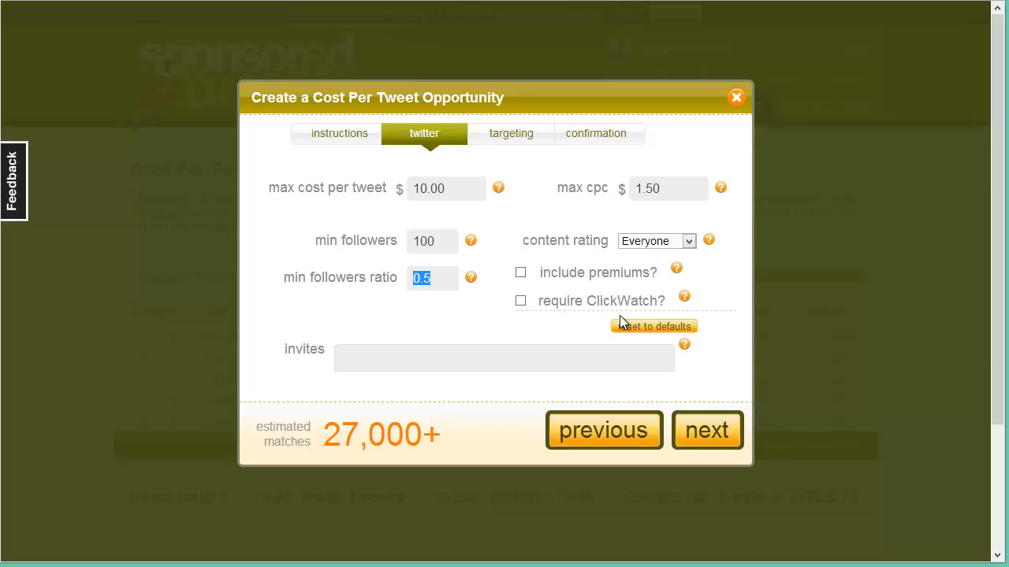
{"action": "type", "text": ".75"}
{"action": "key", "text": "Tab"}
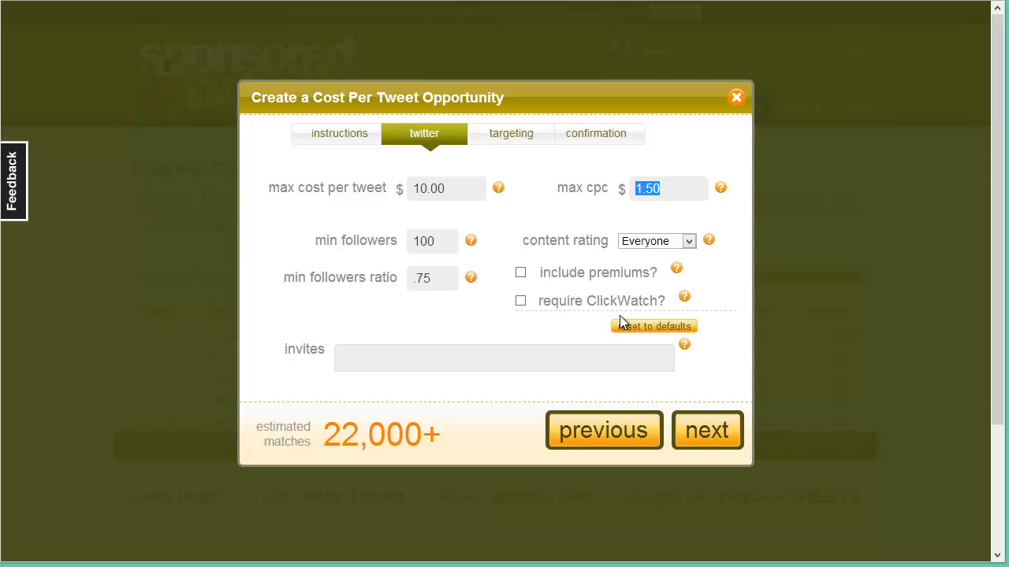
- Require ClickWatch with the Everyone content rating, and continue to the targeting settings without adding any invites
{"action": "left_click", "coordinate": [520, 301]}
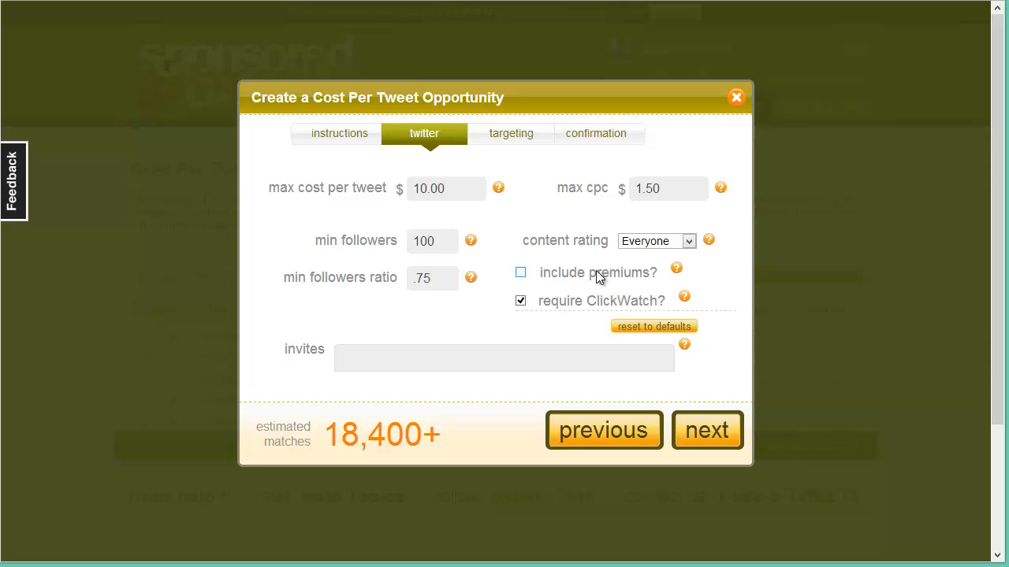
{"action": "left_click", "coordinate": [657, 246]}
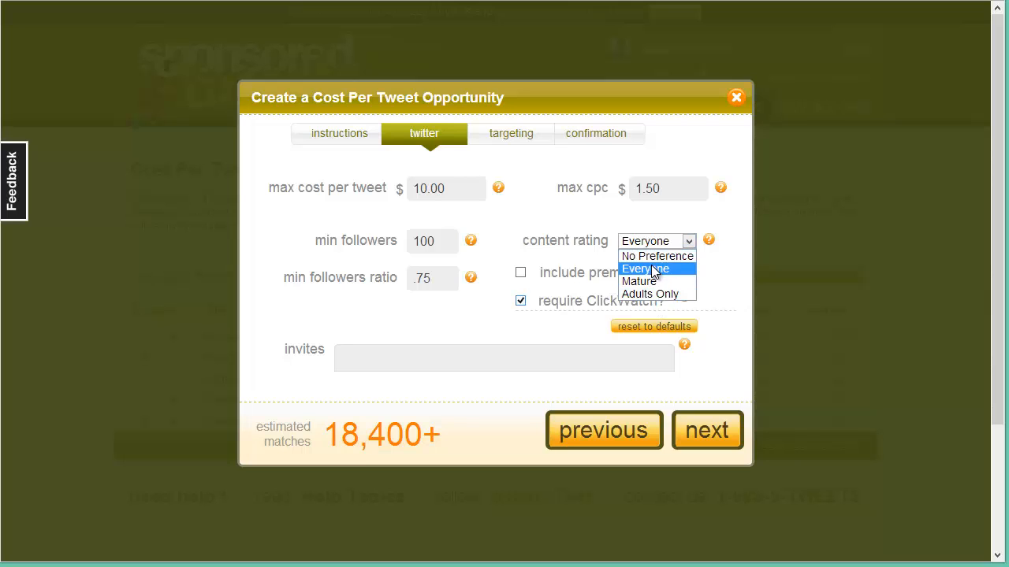
{"action": "left_click", "coordinate": [653, 269]}
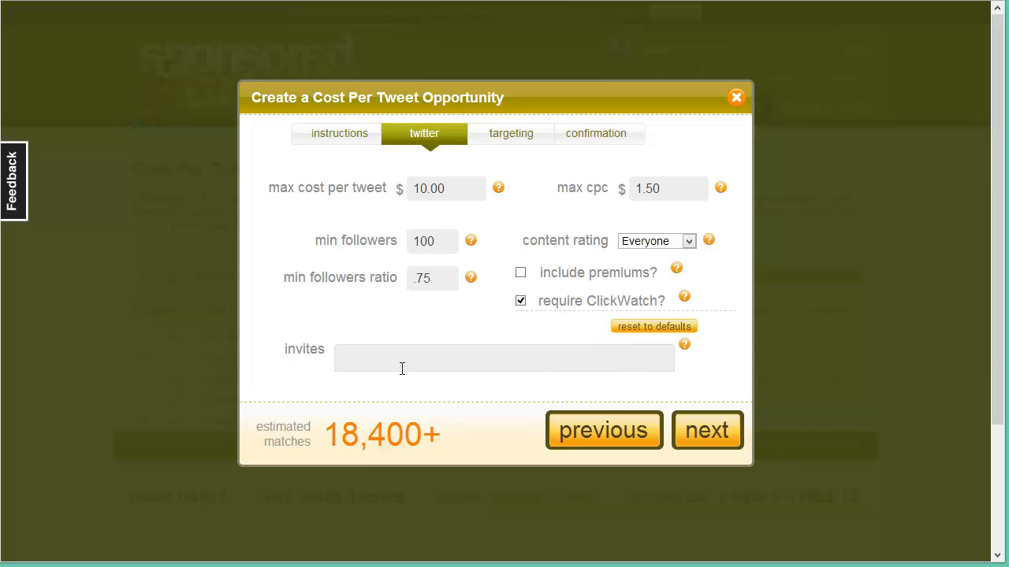
{"action": "left_click", "coordinate": [469, 363]}
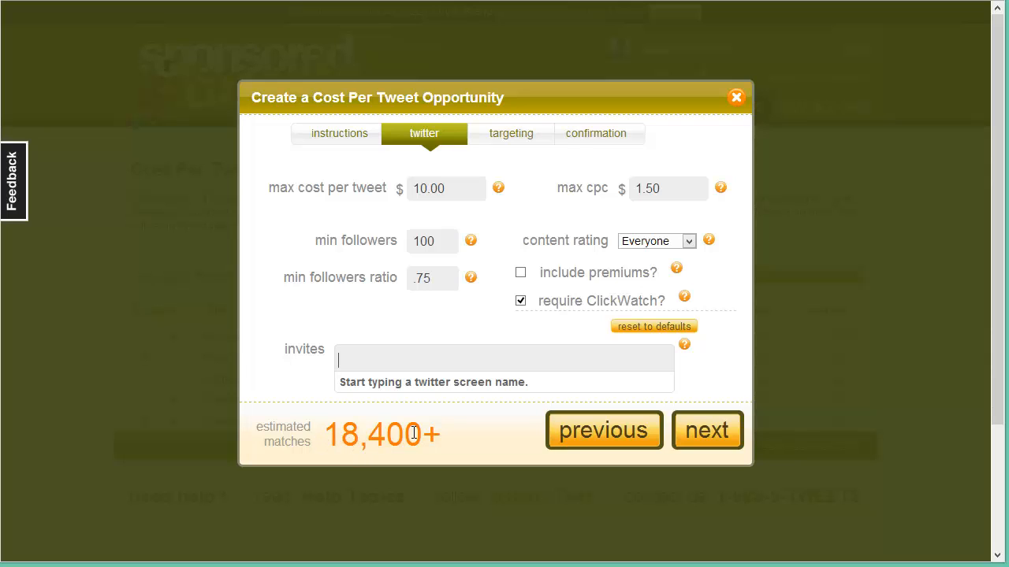
{"action": "key", "text": "Tab"}
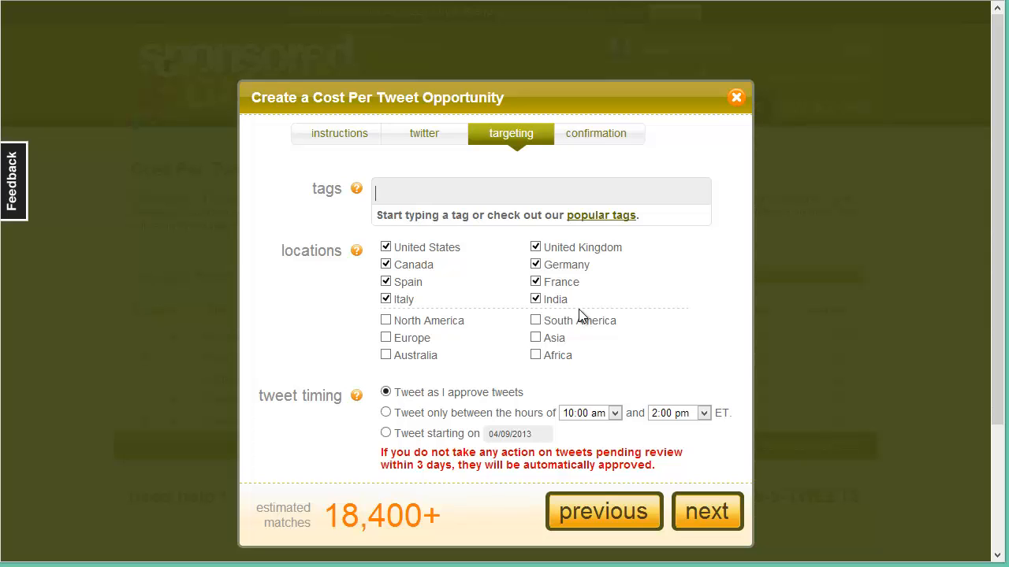
- Add the targeting tags android, google and nexus one to the opportunity
{"action": "type", "text": "an"}
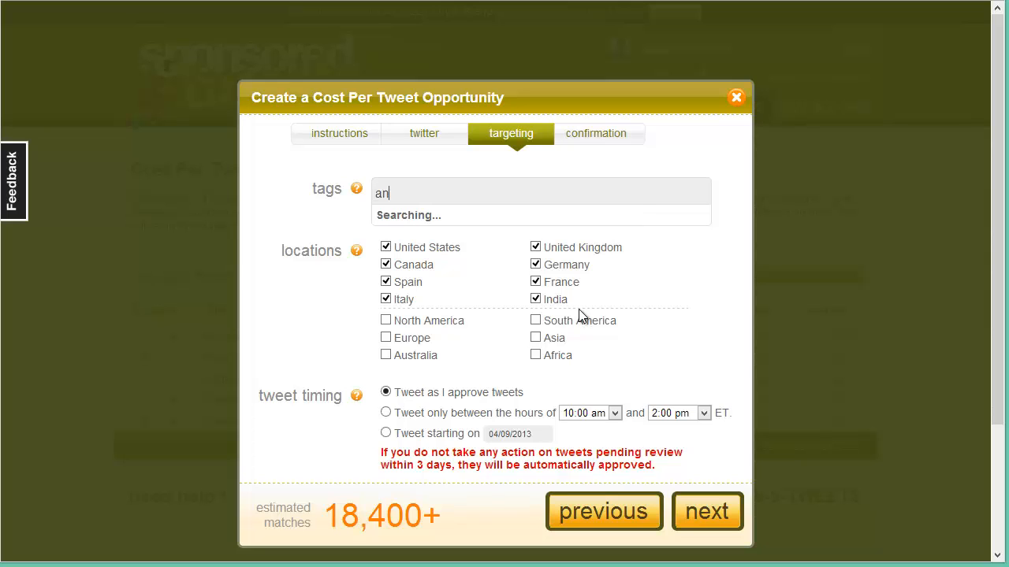
{"action": "type", "text": "droid"}
{"action": "key", "text": "Return"}
{"action": "type", "text": "google"}
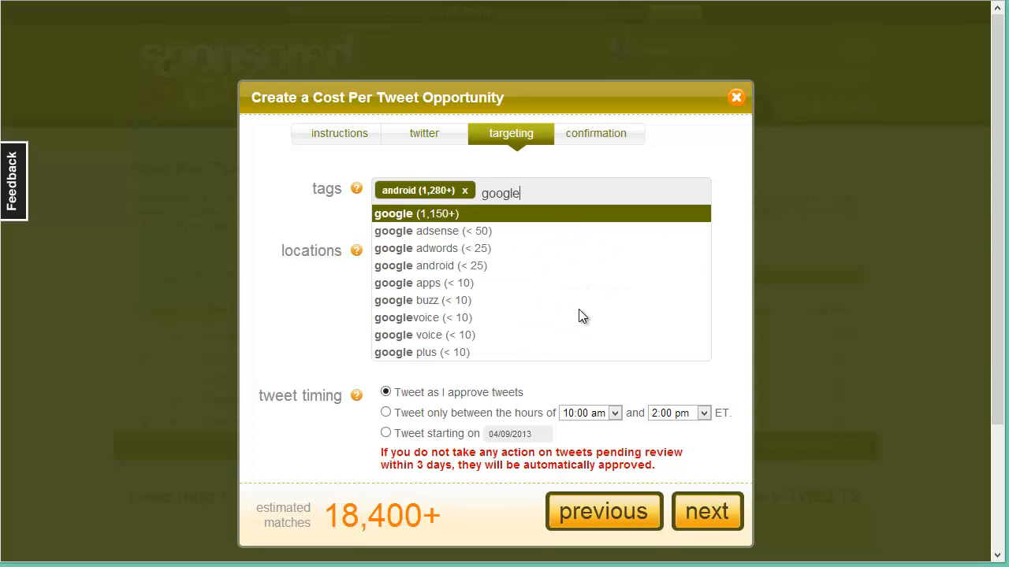
{"action": "key", "text": "Return"}
{"action": "type", "text": "nexus"}
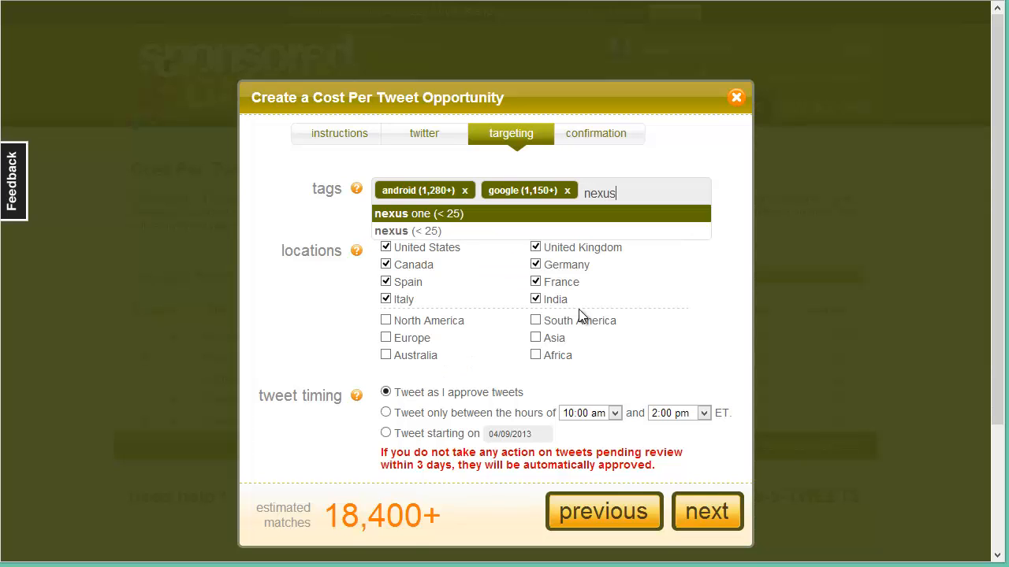
{"action": "key", "text": "Return"}
- Add the targeting tags tablet, iOS and apple to the opportunity
{"action": "type", "text": "tablet"}
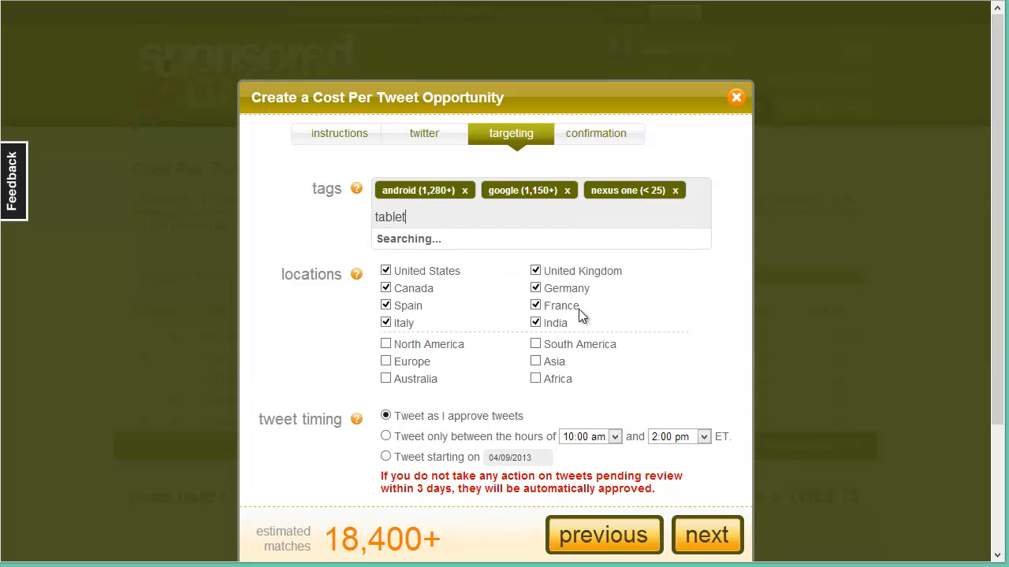
{"action": "key", "text": "Return"}
{"action": "type", "text": "ios"}
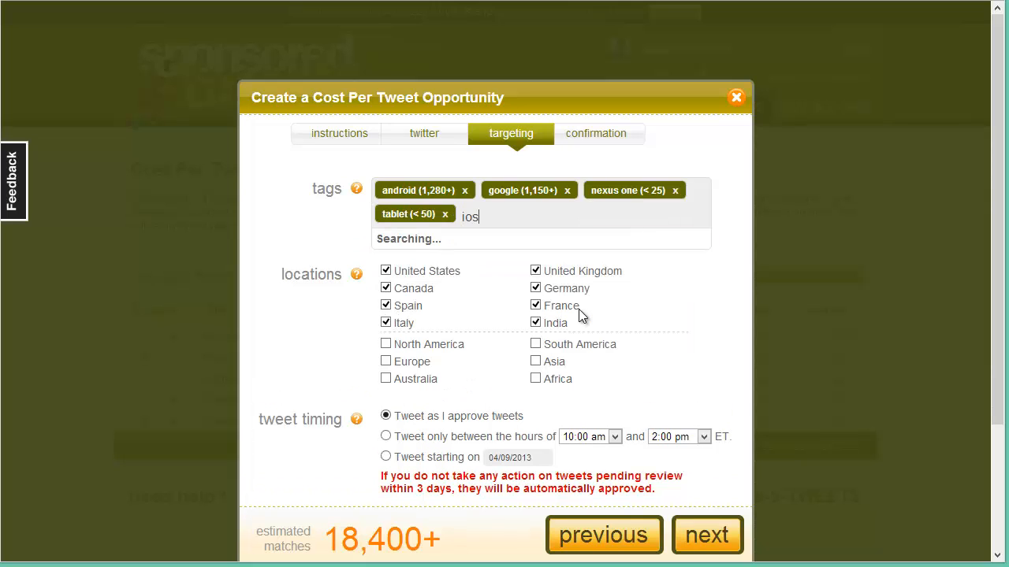
{"action": "key", "text": "Return"}
{"action": "type", "text": "apple"}
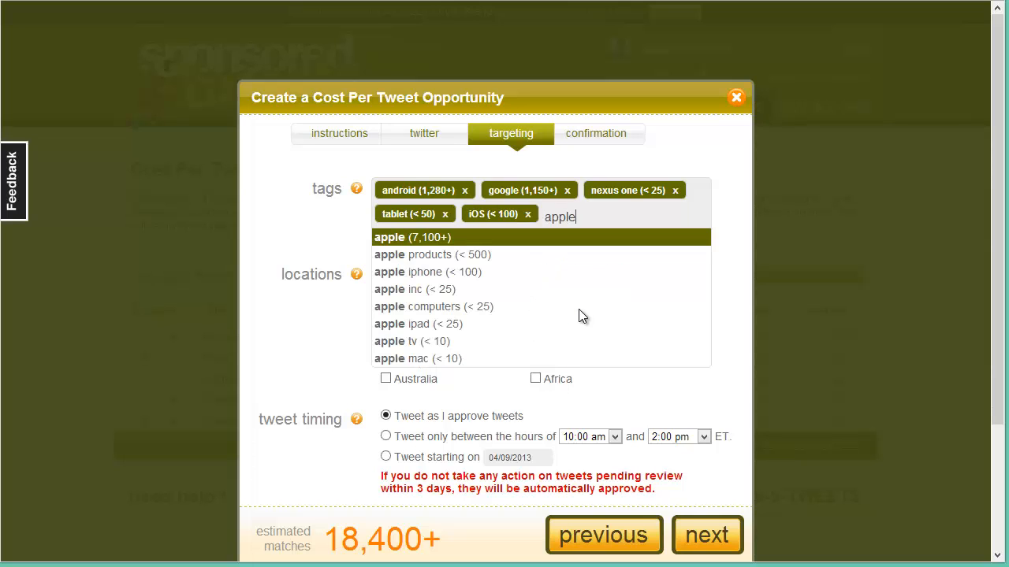
{"action": "key", "text": "Return"}
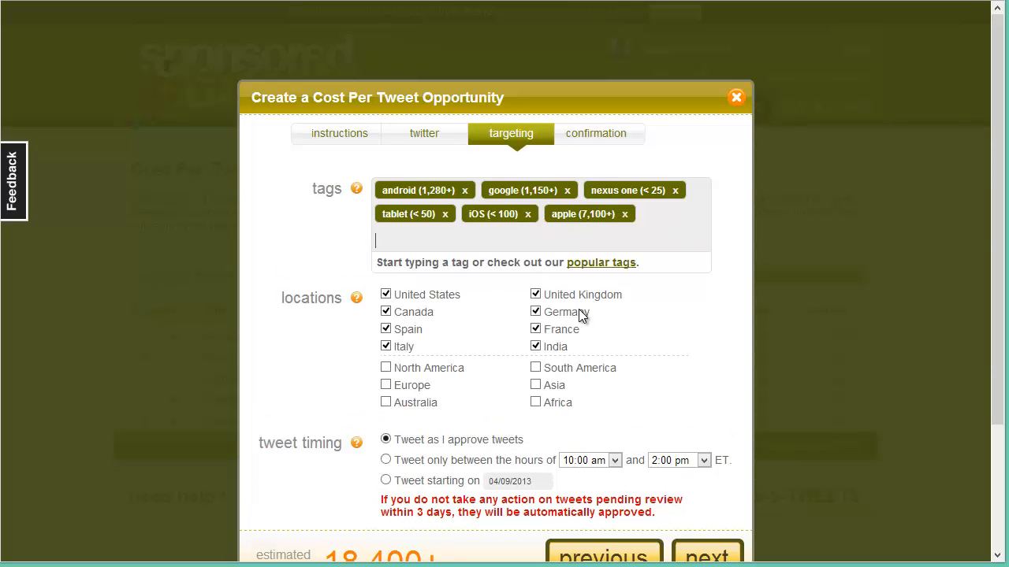
- Add the targeting tags technology and gadgets to the opportunity
{"action": "type", "text": "technolog"}
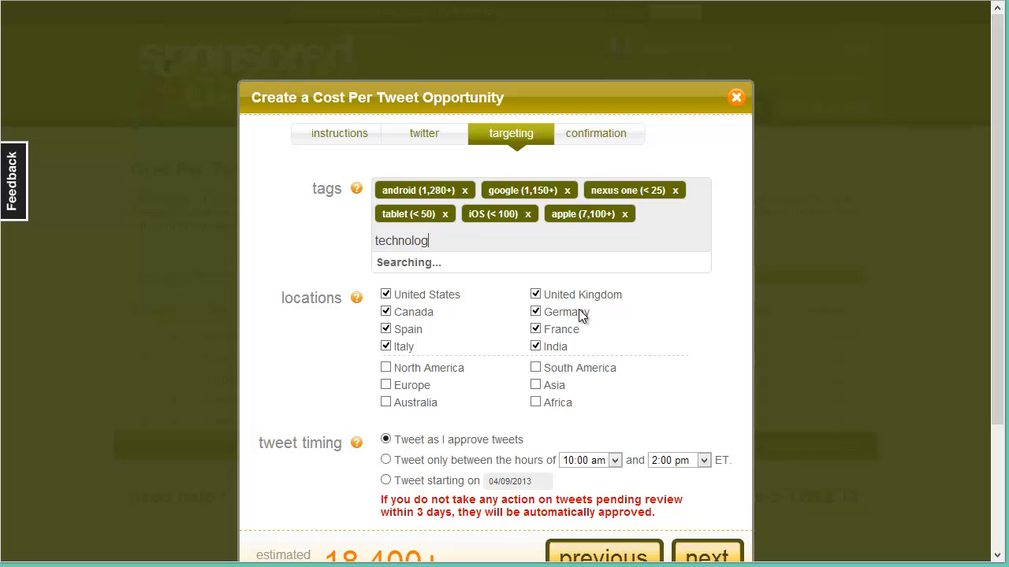
{"action": "type", "text": "y"}
{"action": "key", "text": "Return"}
{"action": "type", "text": "gadg"}
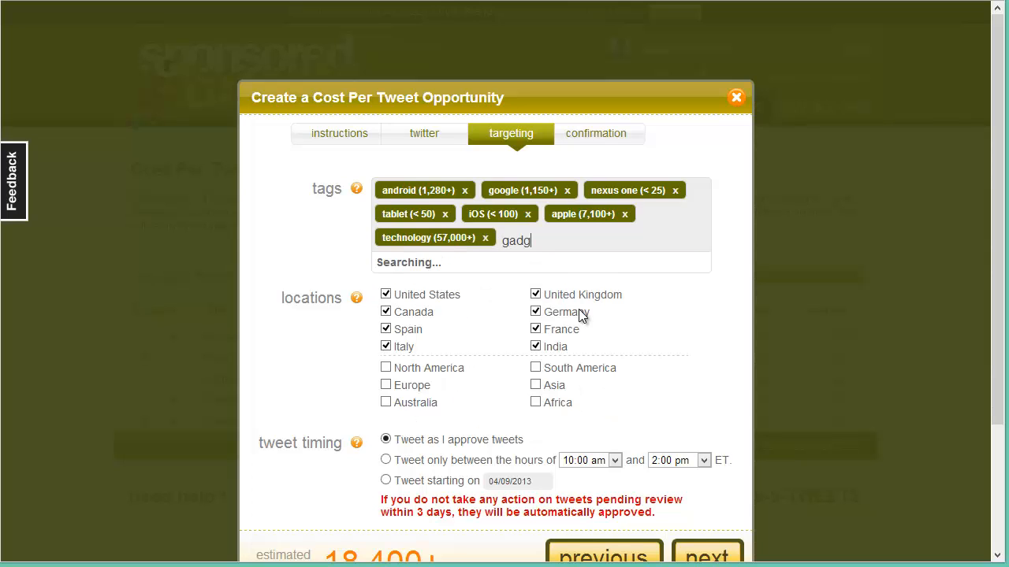
{"action": "type", "text": "ets"}
{"action": "key", "text": "Return"}
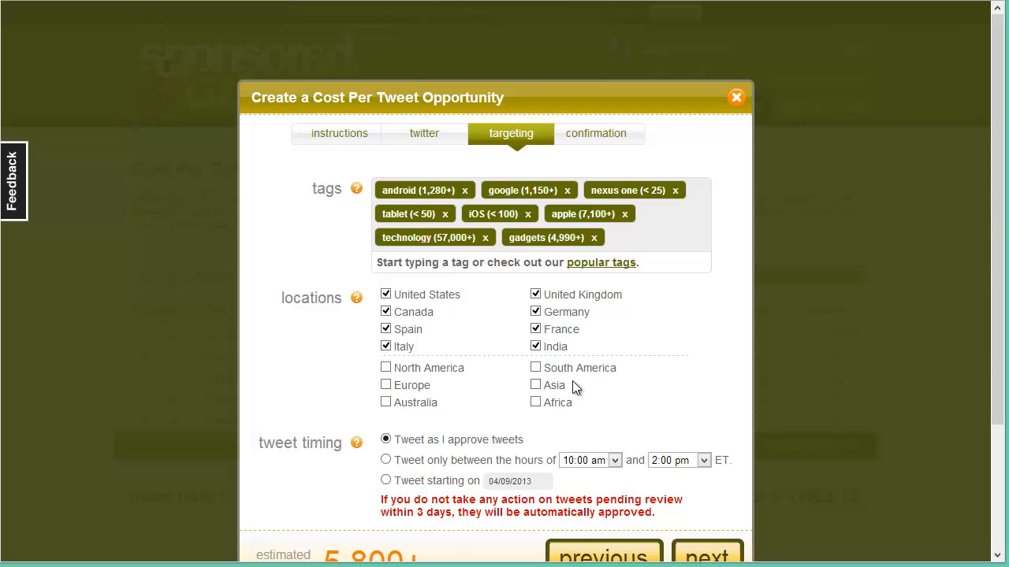
- Add North America, Europe, Australia, South America, Africa and Asia to the targeted locations
{"action": "left_click", "coordinate": [386, 385]}
{"action": "left_click", "coordinate": [386, 368]}
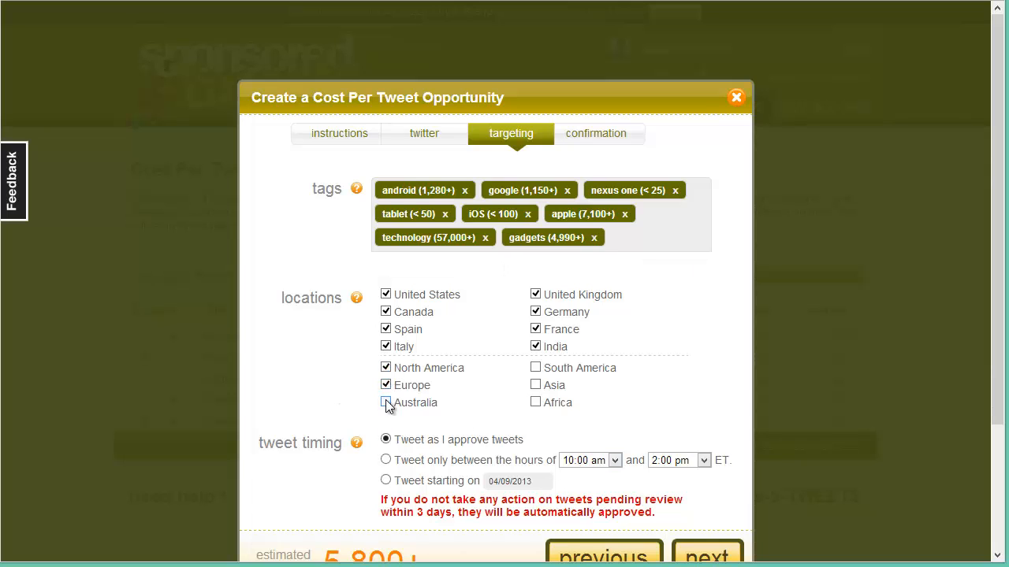
{"action": "left_click", "coordinate": [387, 403]}
{"action": "left_click", "coordinate": [536, 368]}
{"action": "left_click", "coordinate": [536, 402]}
{"action": "left_click", "coordinate": [536, 385]}
- Keep tweeting on approval as the timing, create the opportunity from the confirmation page, and proceed to the matching tweeters for making offers
{"action": "scroll", "coordinate": [777, 505], "scroll_direction": "down", "scroll_amount": 2}
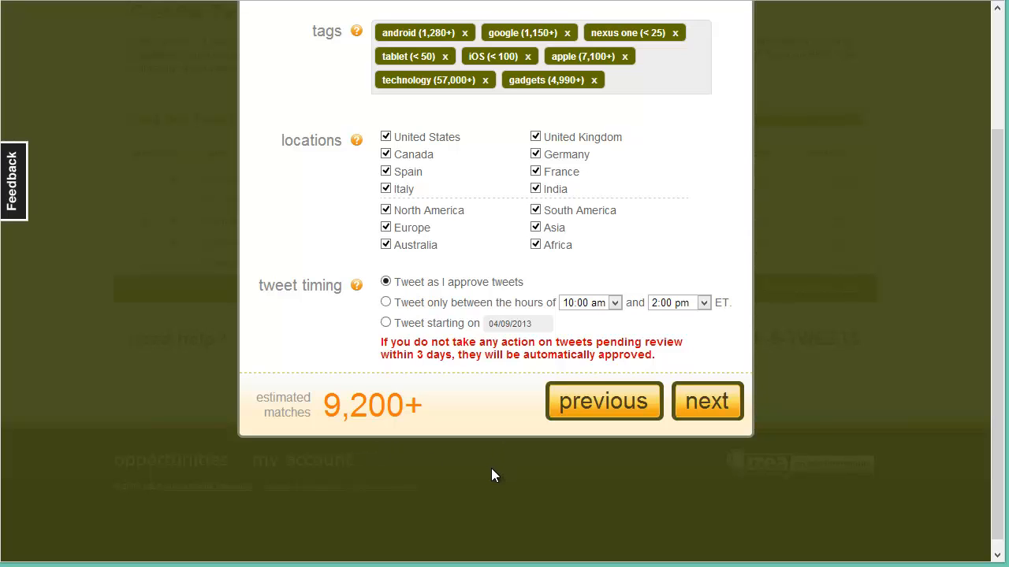
{"action": "left_click", "coordinate": [727, 416]}
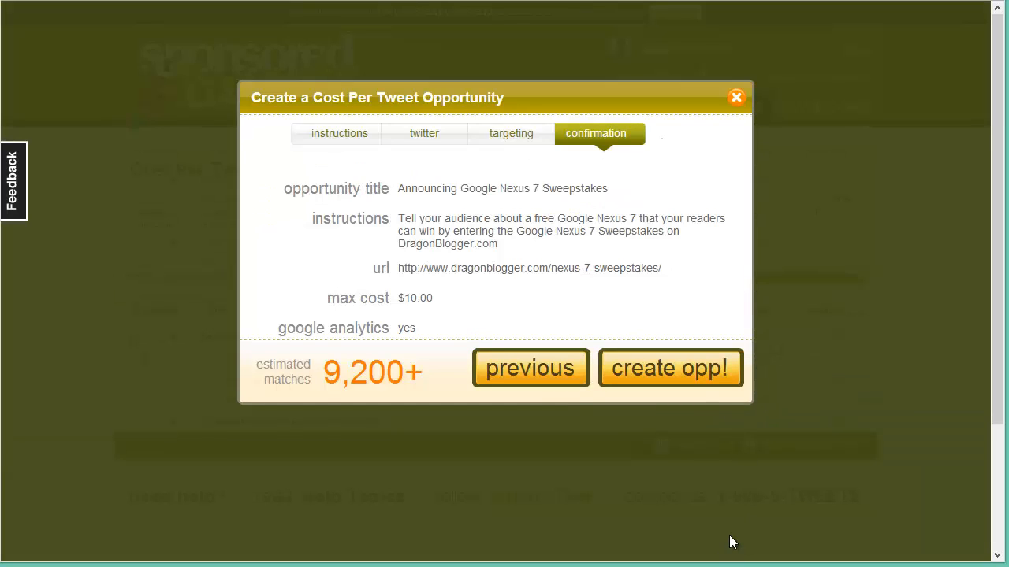
{"action": "left_click", "coordinate": [705, 379]}
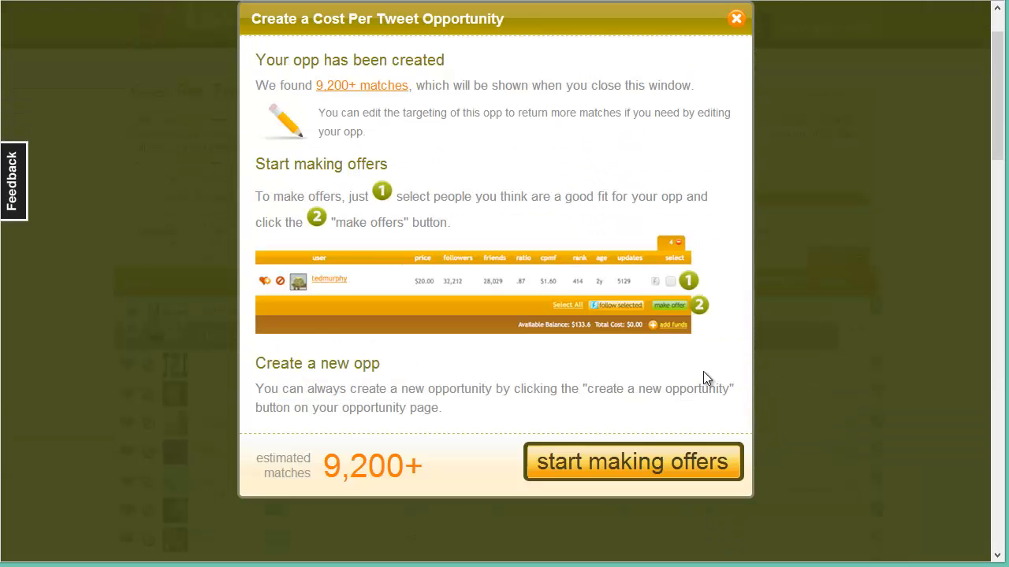
{"action": "left_click", "coordinate": [632, 469]}
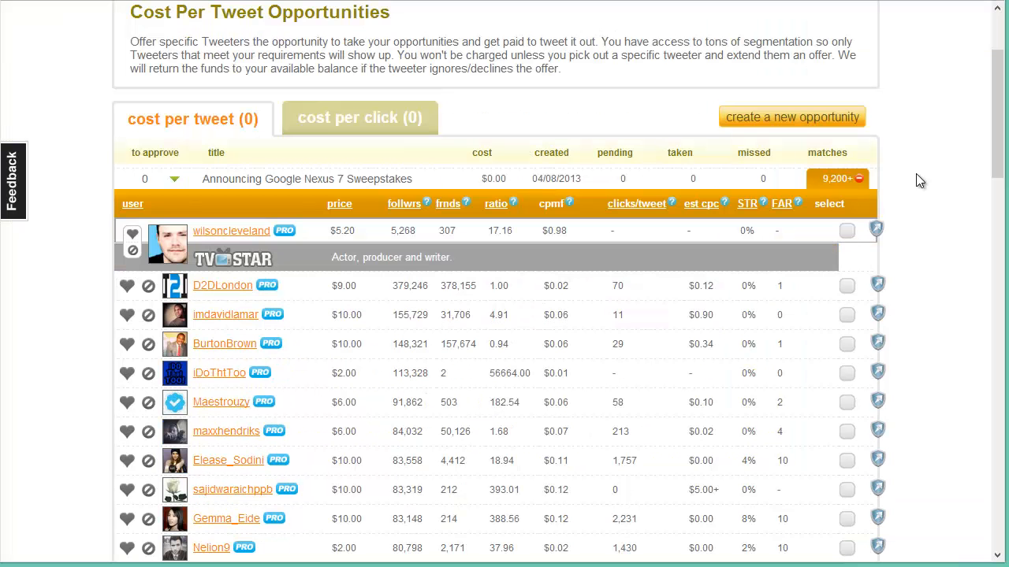
- Look over the matching tweeters and read the explanation of the cpmf column
{"action": "scroll", "coordinate": [917, 180], "scroll_direction": "down", "scroll_amount": 1}
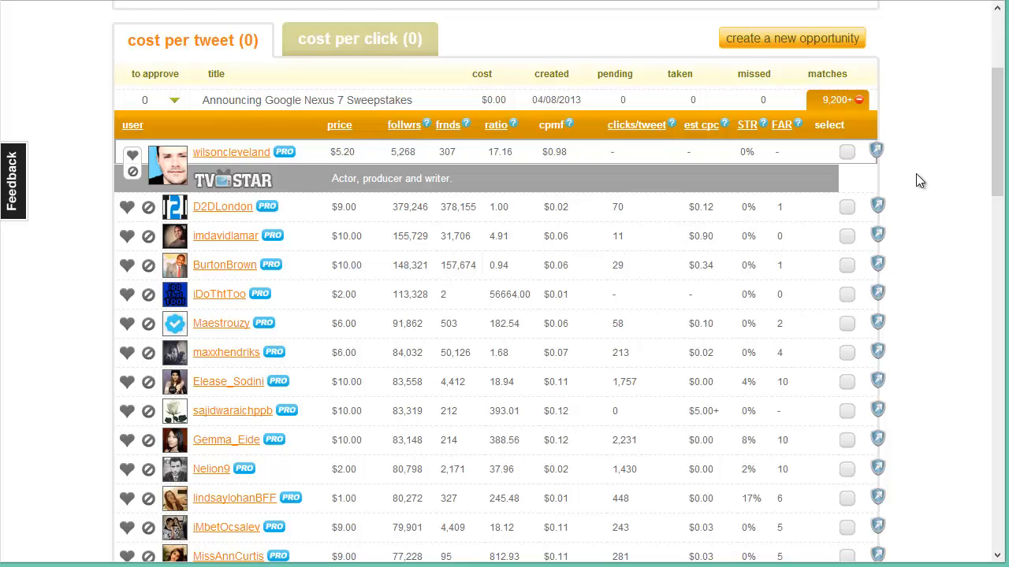
{"action": "scroll", "coordinate": [918, 181], "scroll_direction": "up", "scroll_amount": 1}
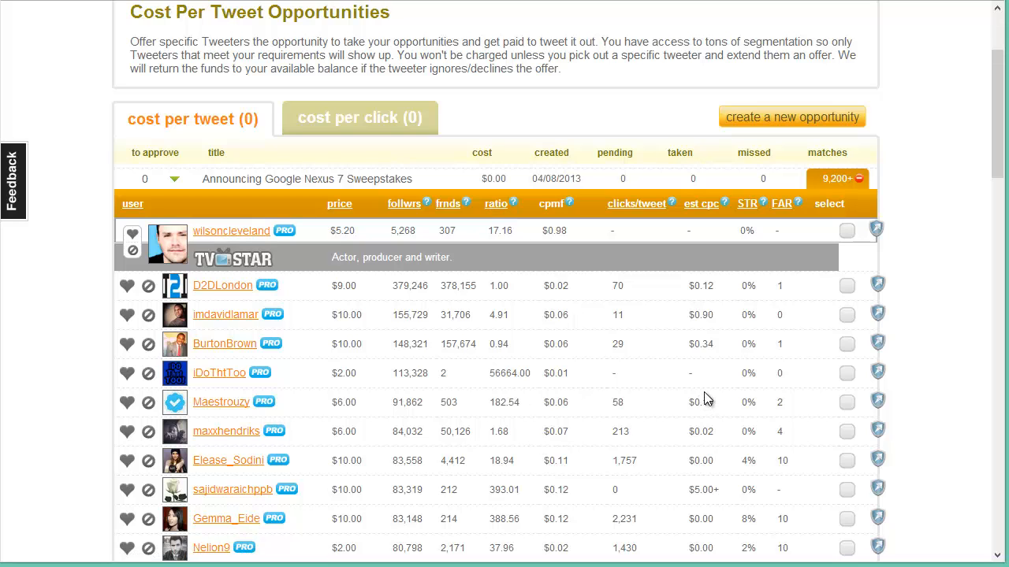
{"action": "left_click", "coordinate": [569, 205]}
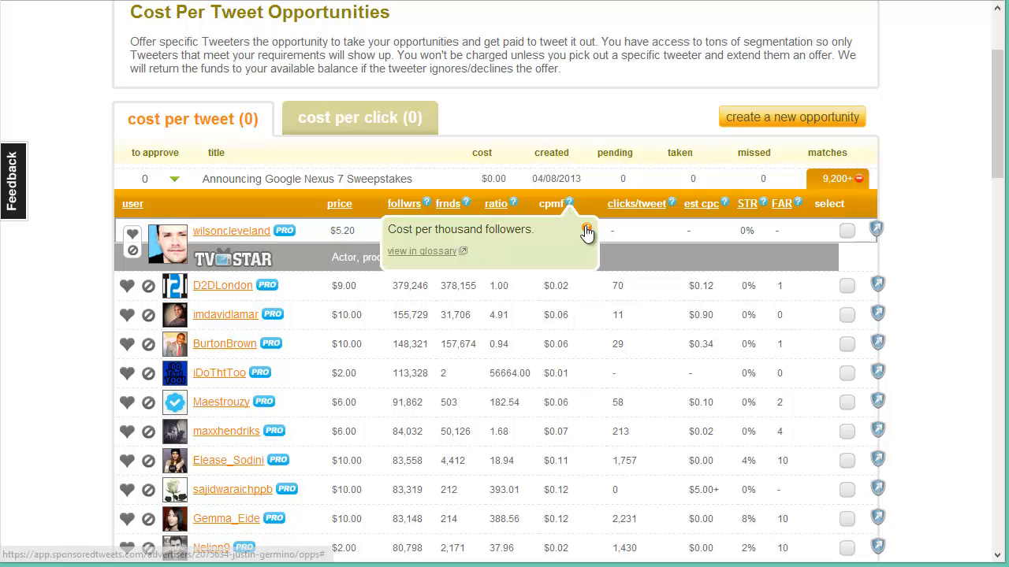
{"action": "left_click", "coordinate": [587, 230]}
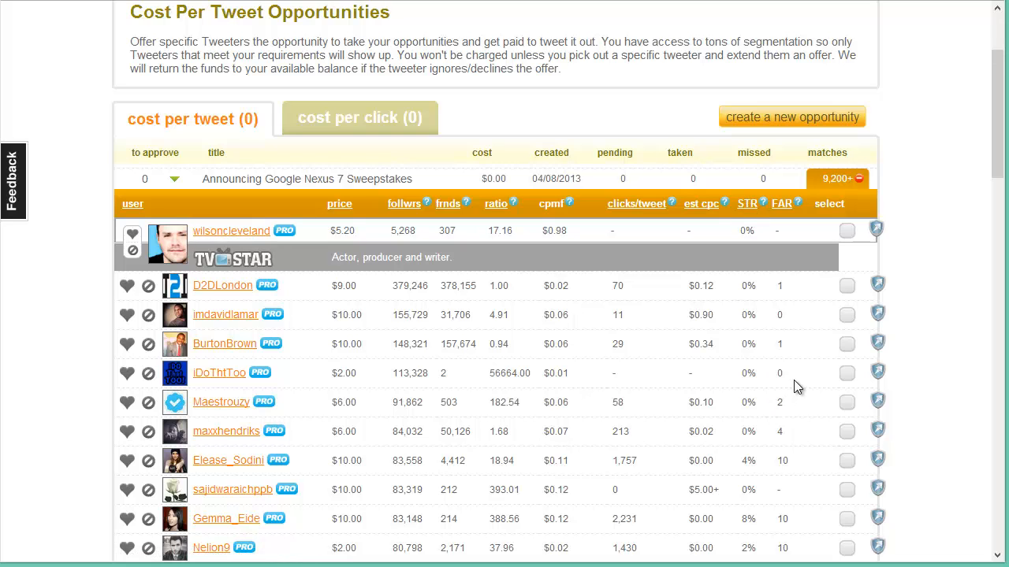
- Sort the matching tweeters by highest follower count and examine the first account's price, followers and performance figures
{"action": "scroll", "coordinate": [793, 380], "scroll_direction": "down", "scroll_amount": 1}
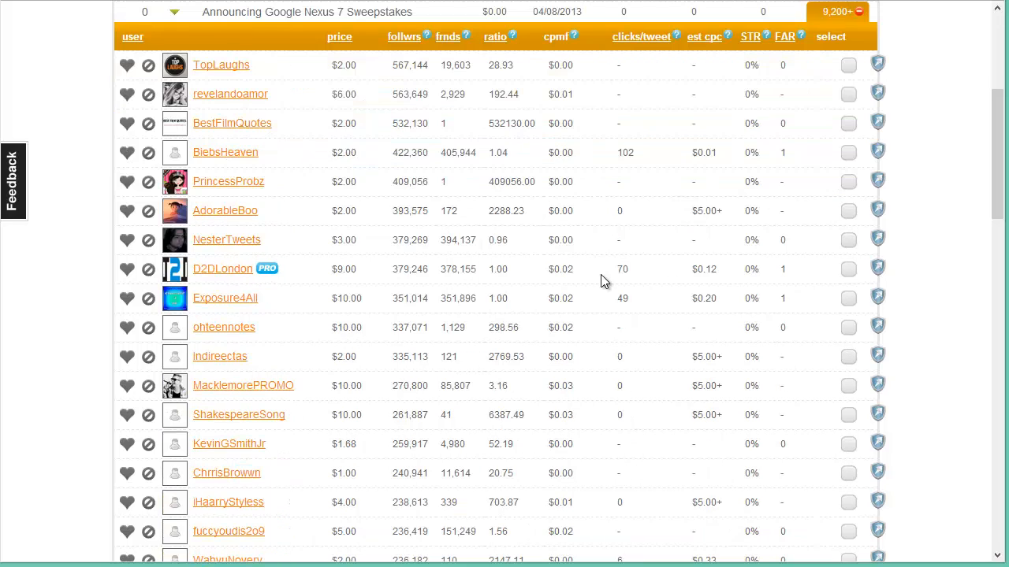
{"action": "scroll", "coordinate": [601, 275], "scroll_direction": "up", "scroll_amount": 1}
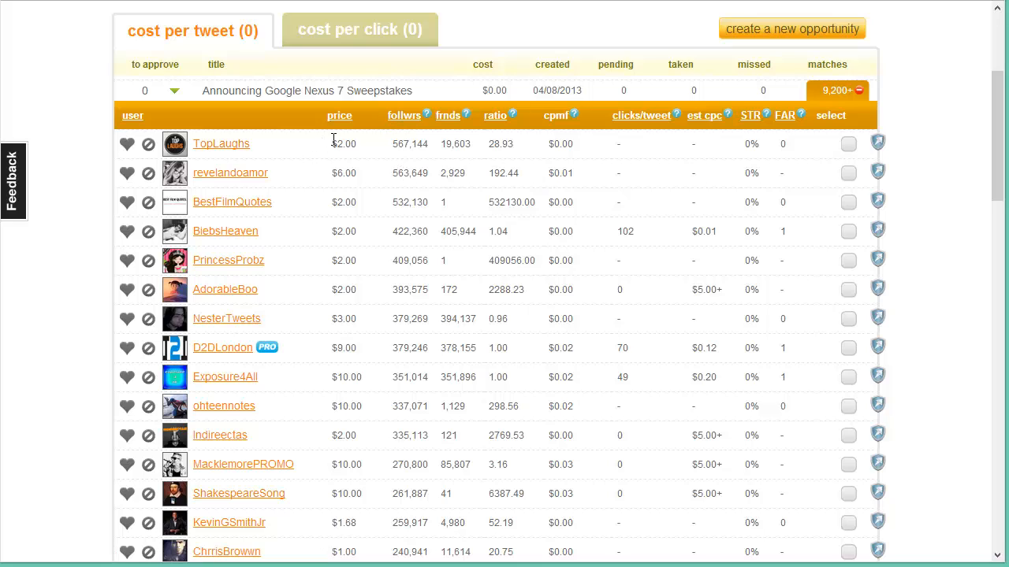
{"action": "left_click_drag", "start_coordinate": [791, 152], "coordinate": [508, 140]}
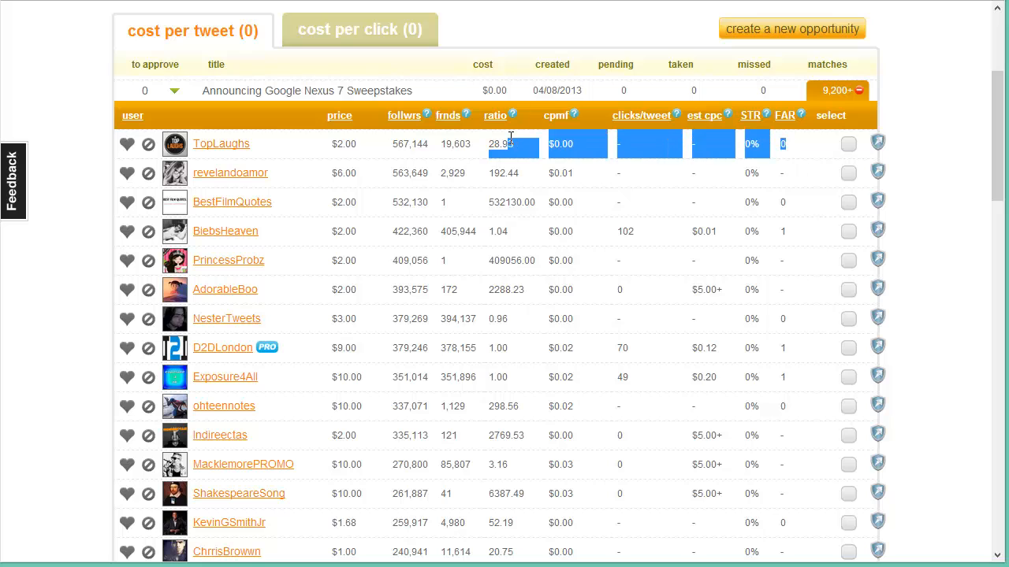
{"action": "left_click", "coordinate": [594, 145]}
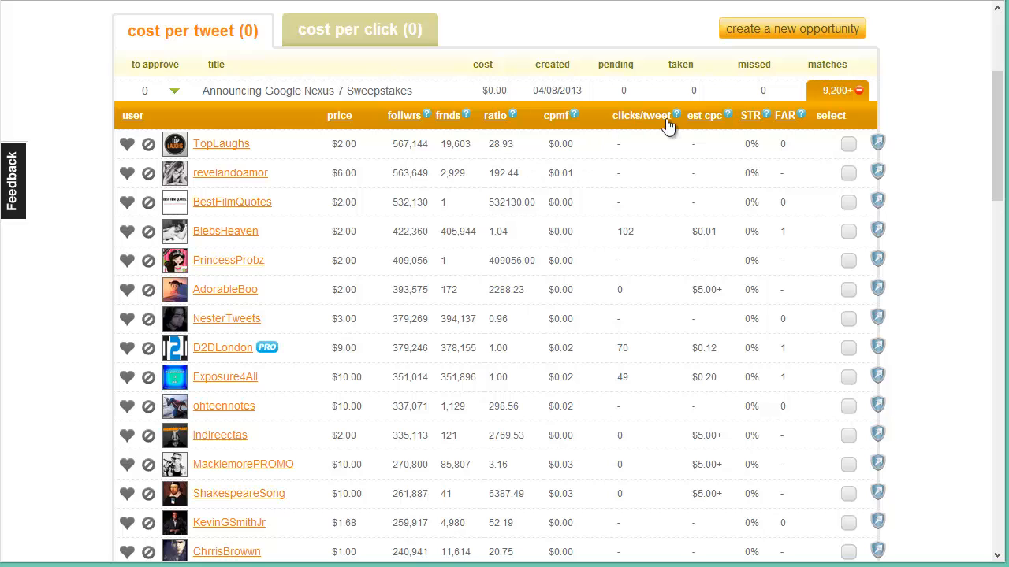
{"action": "left_click_drag", "start_coordinate": [395, 143], "coordinate": [435, 143]}
{"action": "left_click_drag", "start_coordinate": [367, 144], "coordinate": [331, 143]}
- Examine the clicks per tweet and estimated CPC of the accounts with the most followers
{"action": "left_click", "coordinate": [719, 238]}
{"action": "left_click_drag", "start_coordinate": [720, 238], "coordinate": [690, 234]}
{"action": "left_click", "coordinate": [645, 237]}
{"action": "scroll", "coordinate": [558, 318], "scroll_direction": "down", "scroll_amount": 6}
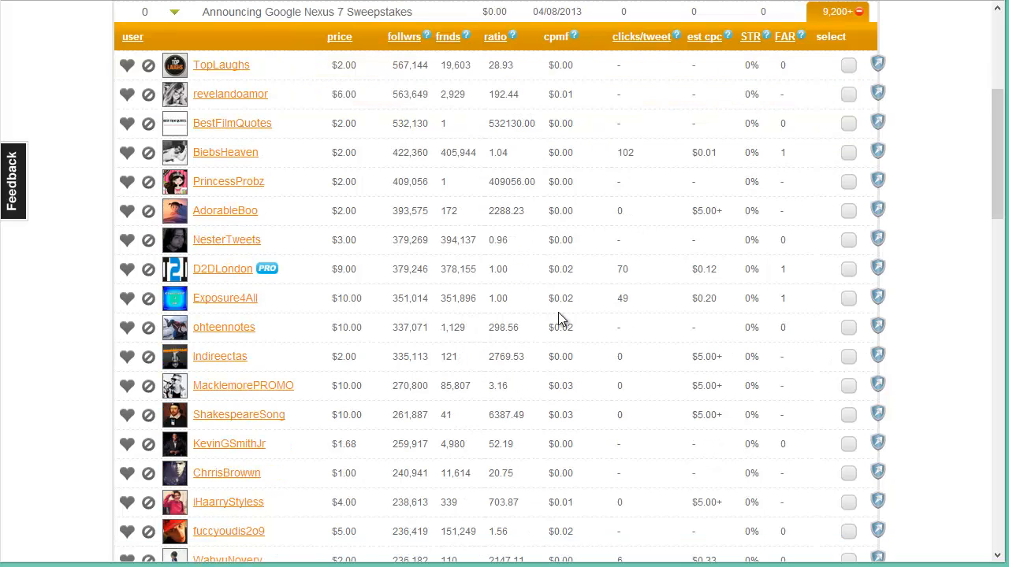
{"action": "scroll", "coordinate": [558, 318], "scroll_direction": "up", "scroll_amount": 8}
{"action": "scroll", "coordinate": [558, 318], "scroll_direction": "up", "scroll_amount": 1}
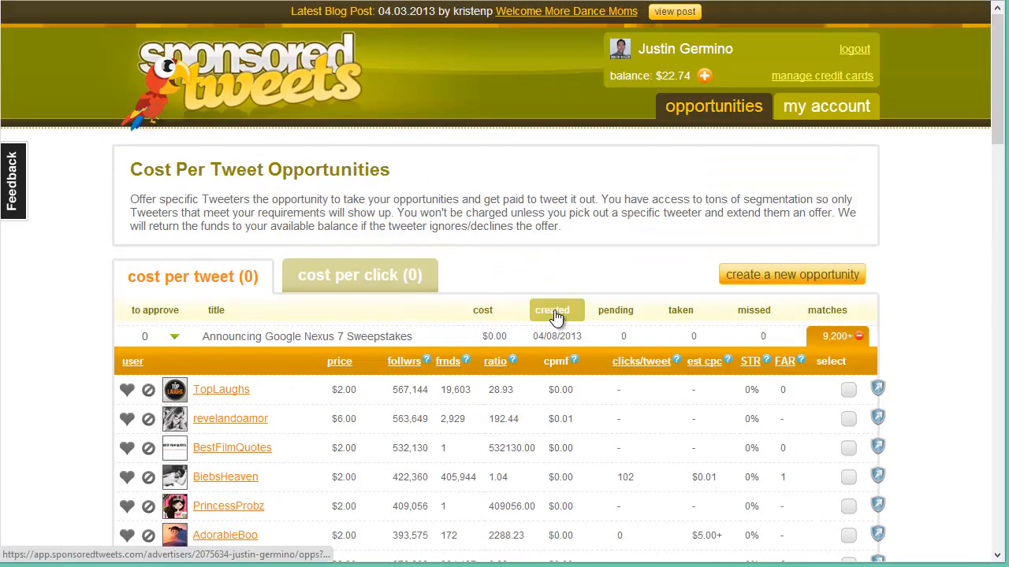
- Sort the matching tweeters by highest clicks per tweet and compare the first account's followers with its clicks
{"action": "scroll", "coordinate": [504, 430], "scroll_direction": "down", "scroll_amount": 3}
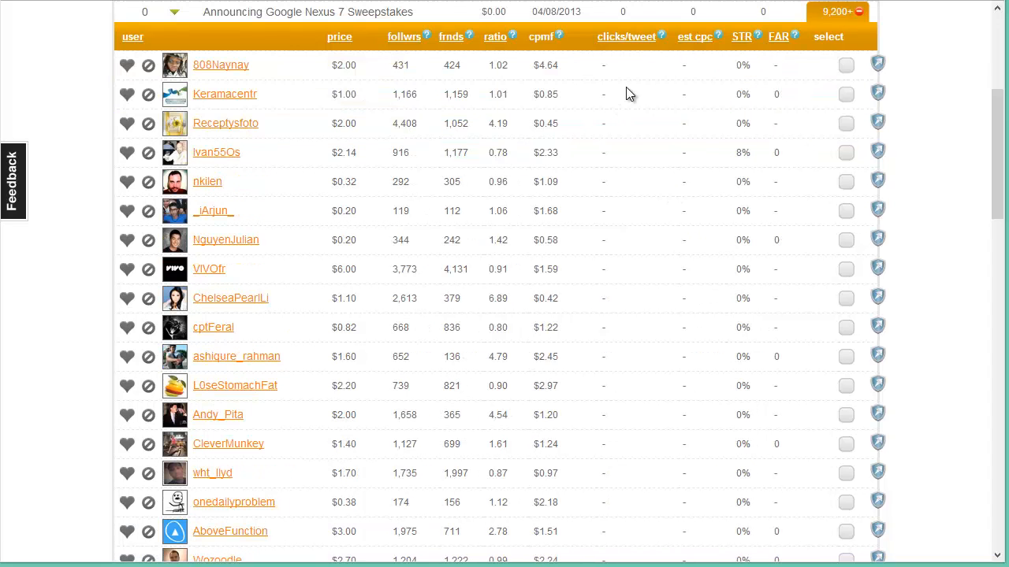
{"action": "left_click", "coordinate": [640, 40]}
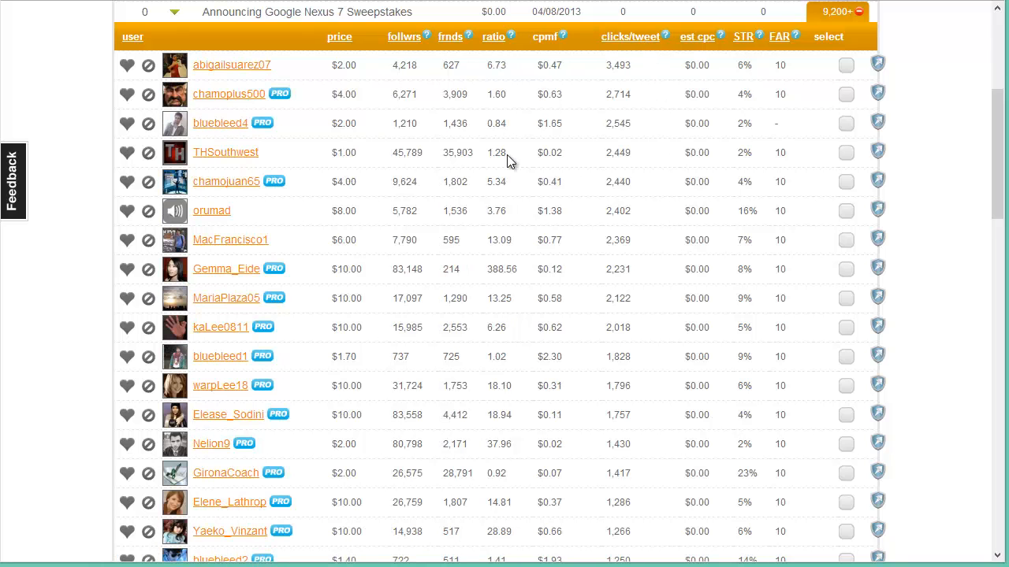
{"action": "scroll", "coordinate": [507, 158], "scroll_direction": "up", "scroll_amount": 1}
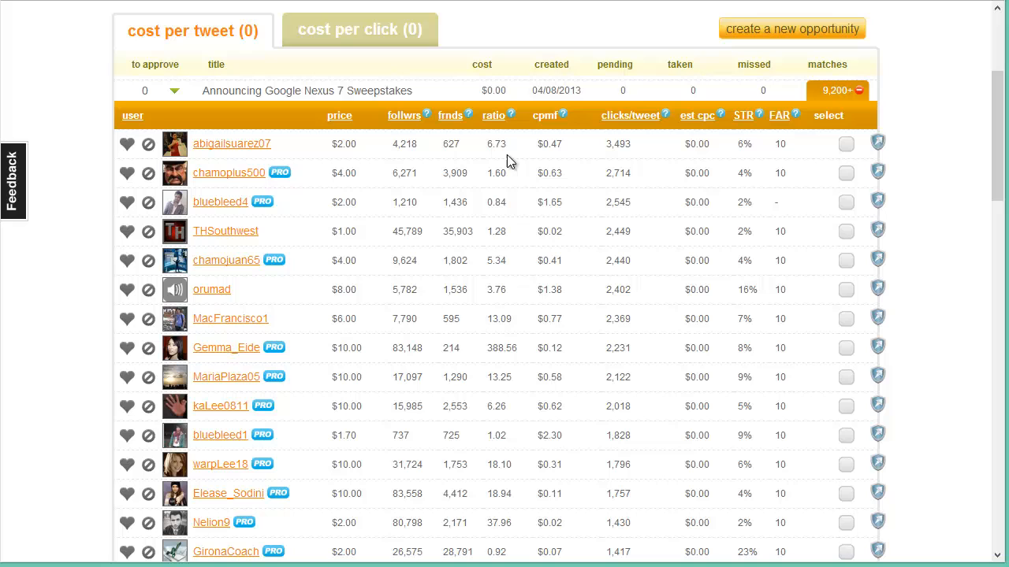
{"action": "double_click", "coordinate": [410, 144]}
{"action": "left_click", "coordinate": [617, 147]}
{"action": "double_click", "coordinate": [628, 145]}
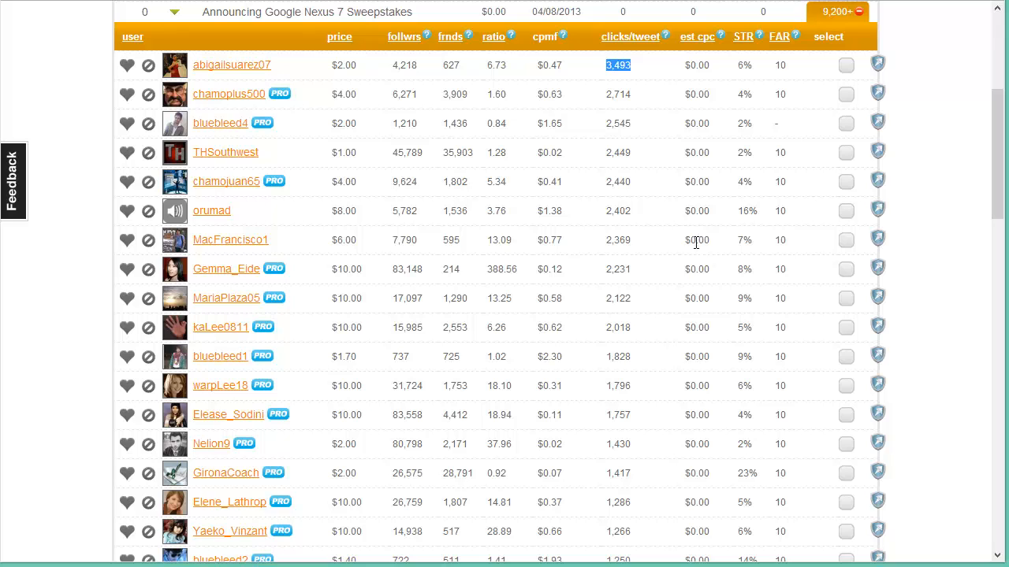
- Select the first thirteen tweeters in the list sorted by clicks per tweet
{"action": "left_click", "coordinate": [846, 65]}
{"action": "left_click", "coordinate": [846, 94]}
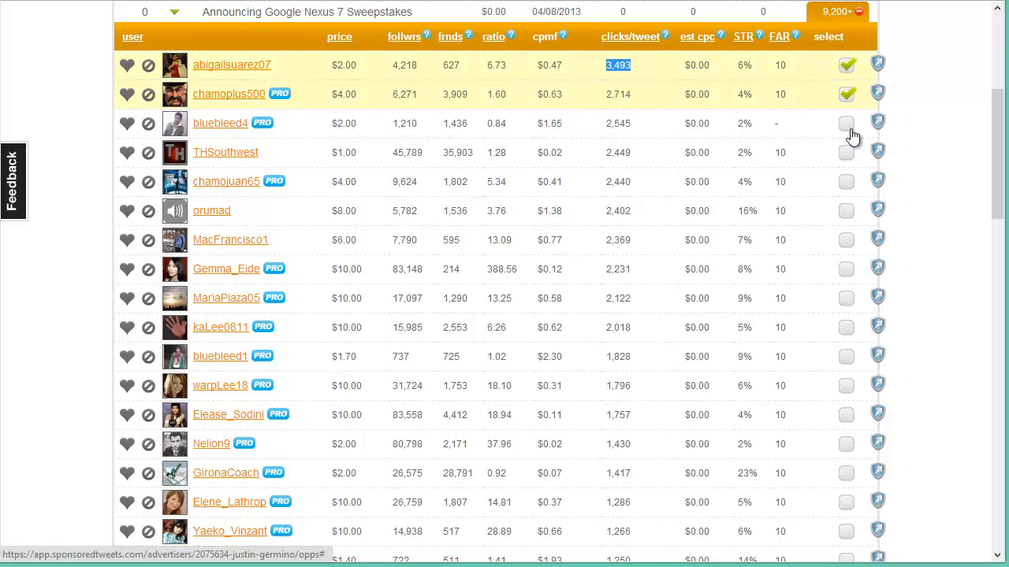
{"action": "left_click", "coordinate": [847, 125]}
{"action": "left_click", "coordinate": [847, 153]}
{"action": "left_click", "coordinate": [847, 182]}
{"action": "left_click", "coordinate": [847, 212]}
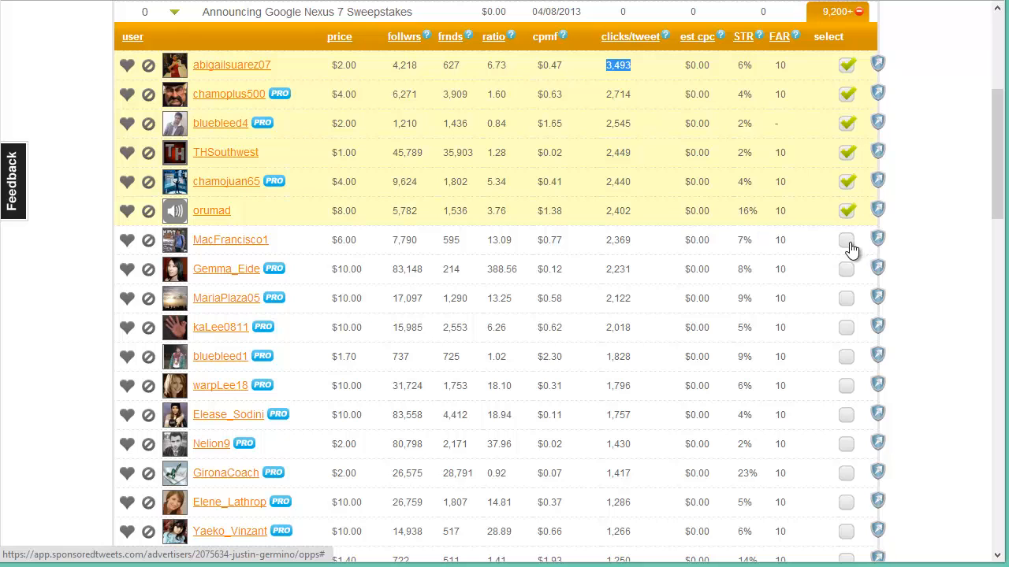
{"action": "left_click", "coordinate": [847, 241]}
{"action": "left_click", "coordinate": [846, 269]}
{"action": "left_click", "coordinate": [845, 298]}
{"action": "left_click", "coordinate": [846, 327]}
{"action": "left_click", "coordinate": [846, 356]}
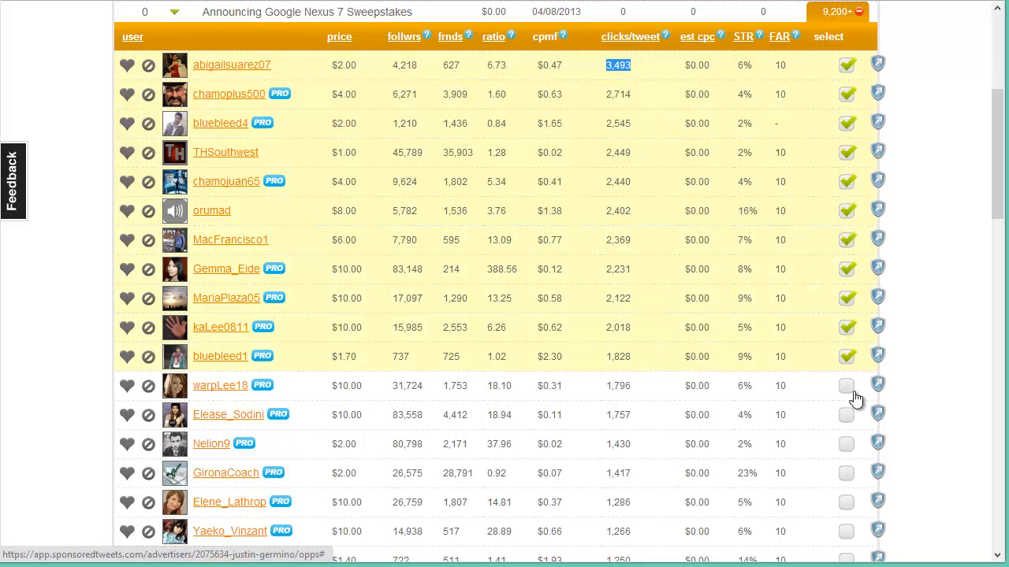
{"action": "left_click", "coordinate": [846, 385]}
{"action": "left_click", "coordinate": [846, 414]}
- Check the total cost of the selected tweeters against the available balance below the match list
{"action": "scroll", "coordinate": [843, 423], "scroll_direction": "down", "scroll_amount": 15}
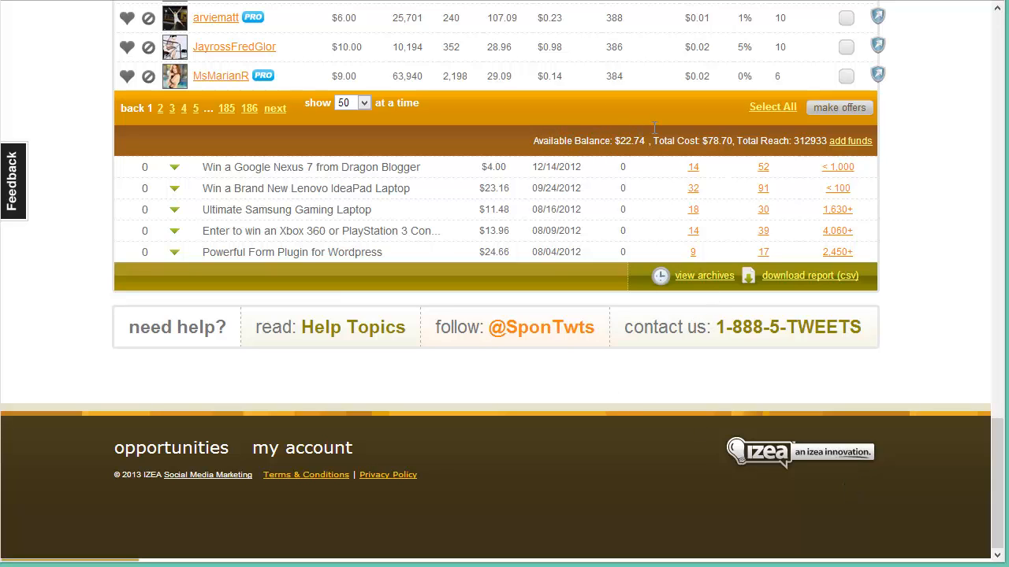
{"action": "left_click_drag", "start_coordinate": [654, 127], "coordinate": [734, 141]}
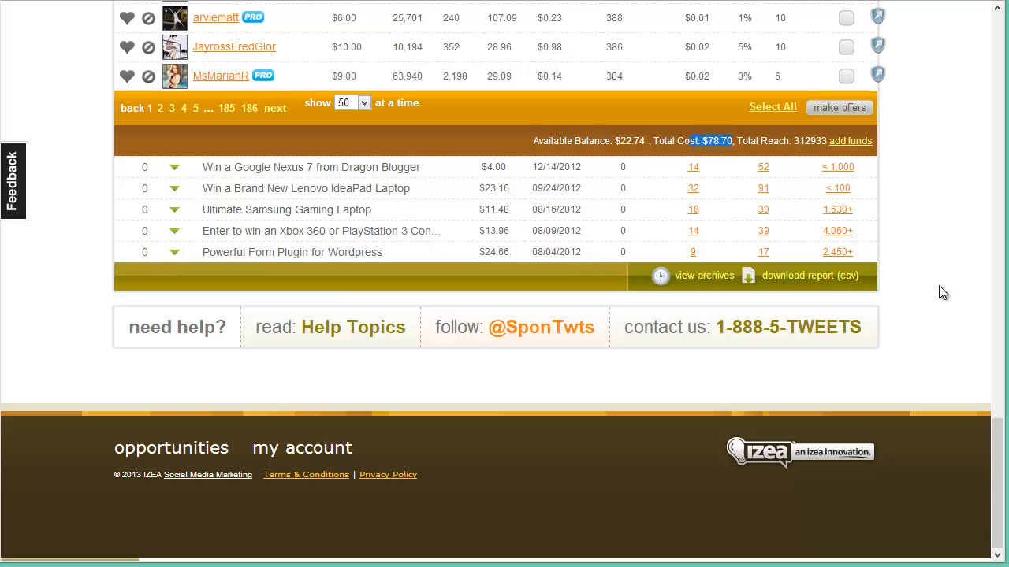
{"action": "scroll", "coordinate": [940, 287], "scroll_direction": "up", "scroll_amount": 4}
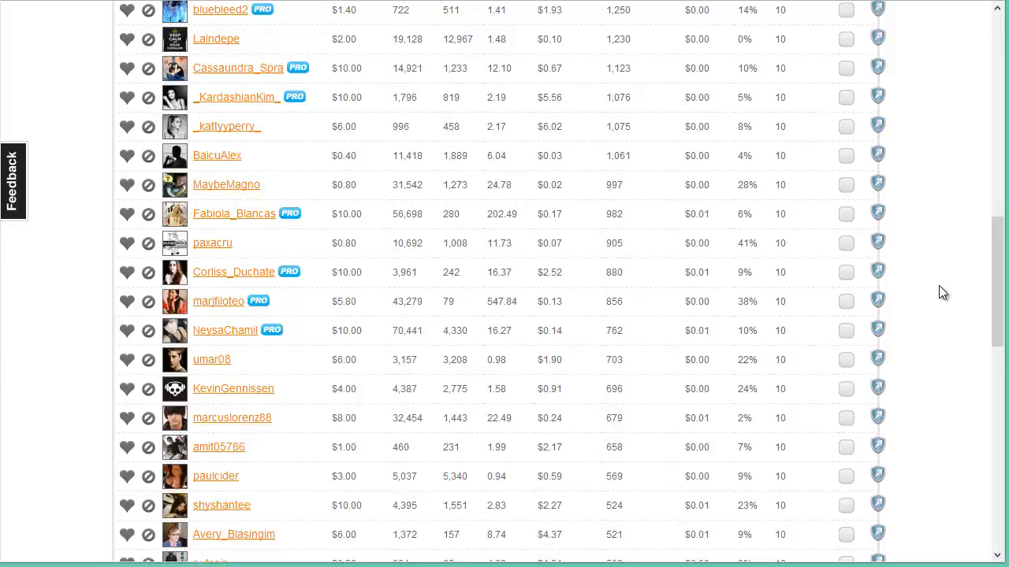
{"action": "scroll", "coordinate": [940, 294], "scroll_direction": "up", "scroll_amount": 6}
{"action": "scroll", "coordinate": [919, 323], "scroll_direction": "down", "scroll_amount": 3}
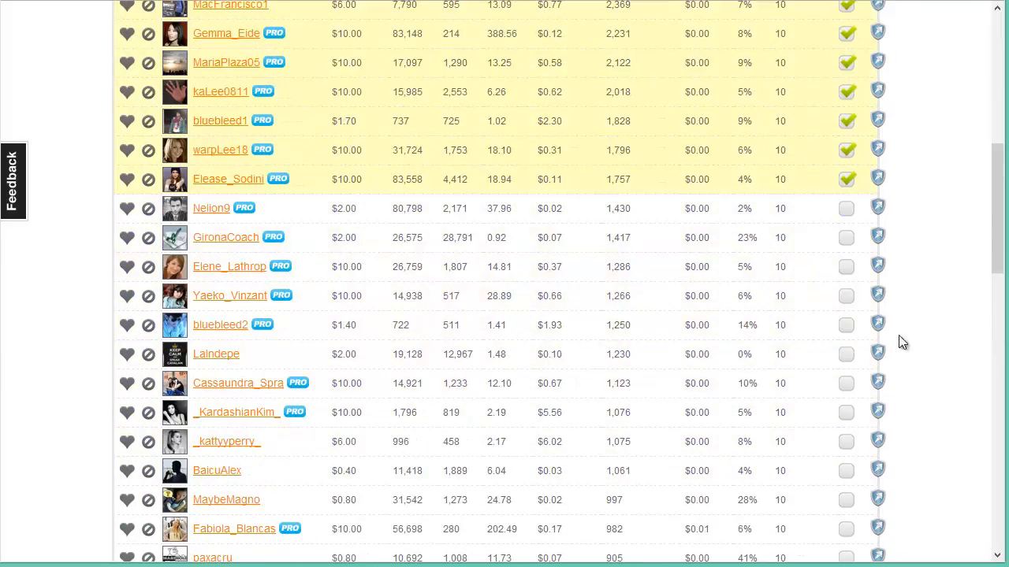
{"action": "scroll", "coordinate": [899, 337], "scroll_direction": "down", "scroll_amount": 12}
{"action": "scroll", "coordinate": [889, 344], "scroll_direction": "up", "scroll_amount": 6}
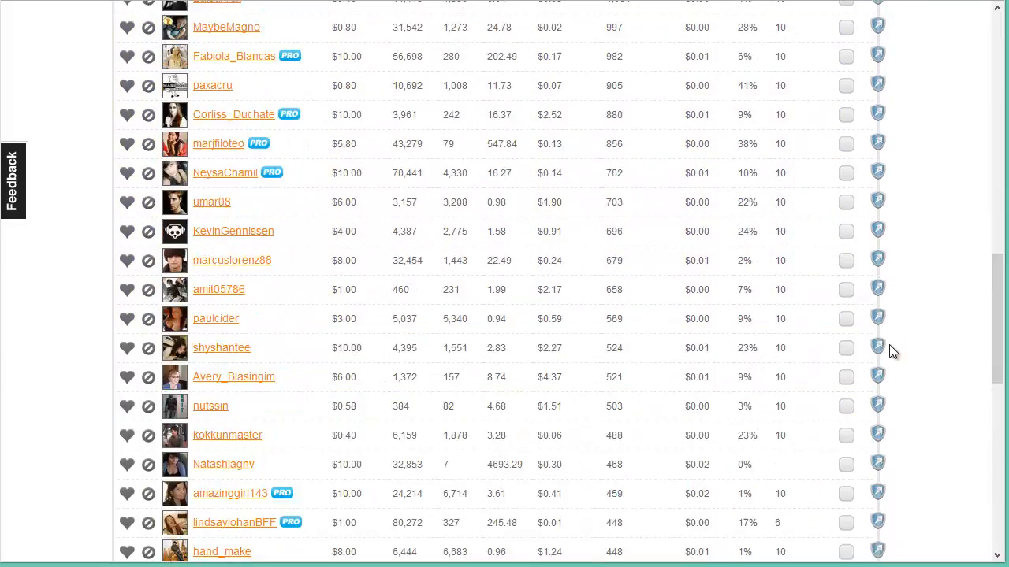
- Deselect every chosen tweeter except the first one in the list
{"action": "scroll", "coordinate": [889, 352], "scroll_direction": "up", "scroll_amount": 9}
{"action": "left_click", "coordinate": [846, 415]}
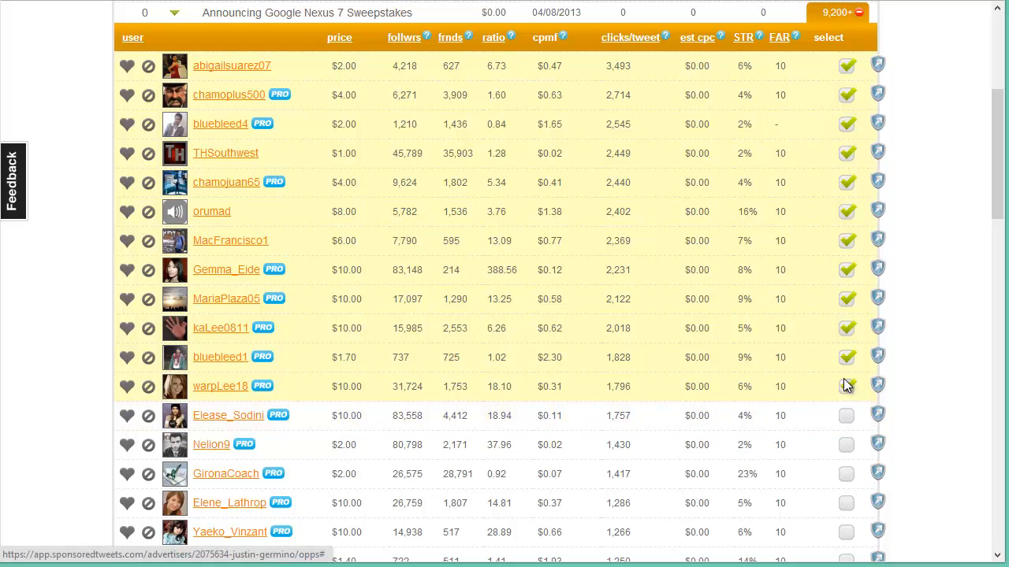
{"action": "left_click", "coordinate": [845, 386]}
{"action": "left_click", "coordinate": [846, 357]}
{"action": "left_click", "coordinate": [846, 299]}
{"action": "left_click", "coordinate": [845, 327]}
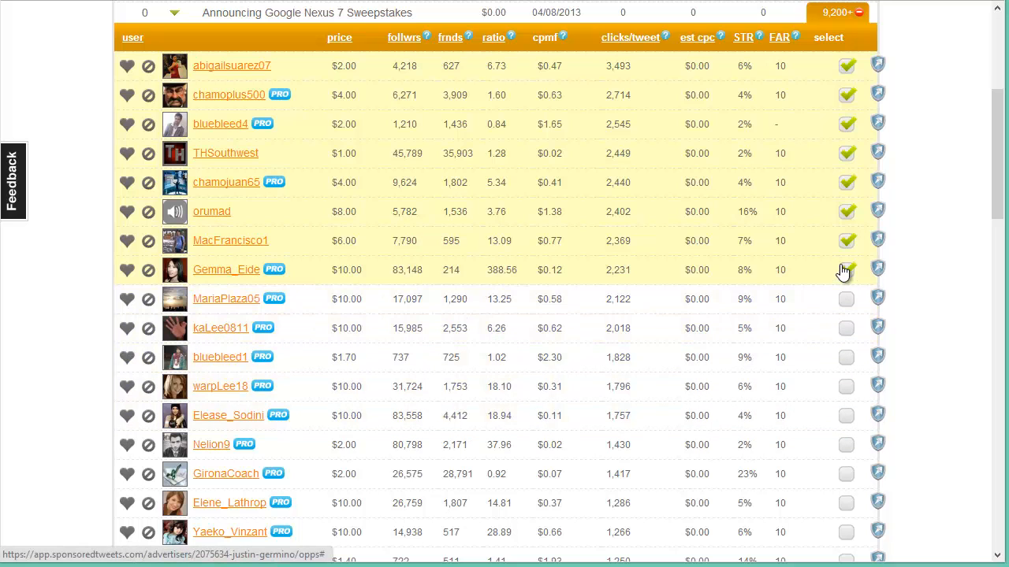
{"action": "left_click", "coordinate": [846, 270]}
{"action": "left_click", "coordinate": [846, 240]}
{"action": "left_click", "coordinate": [845, 211]}
{"action": "left_click", "coordinate": [846, 182]}
{"action": "left_click", "coordinate": [846, 152]}
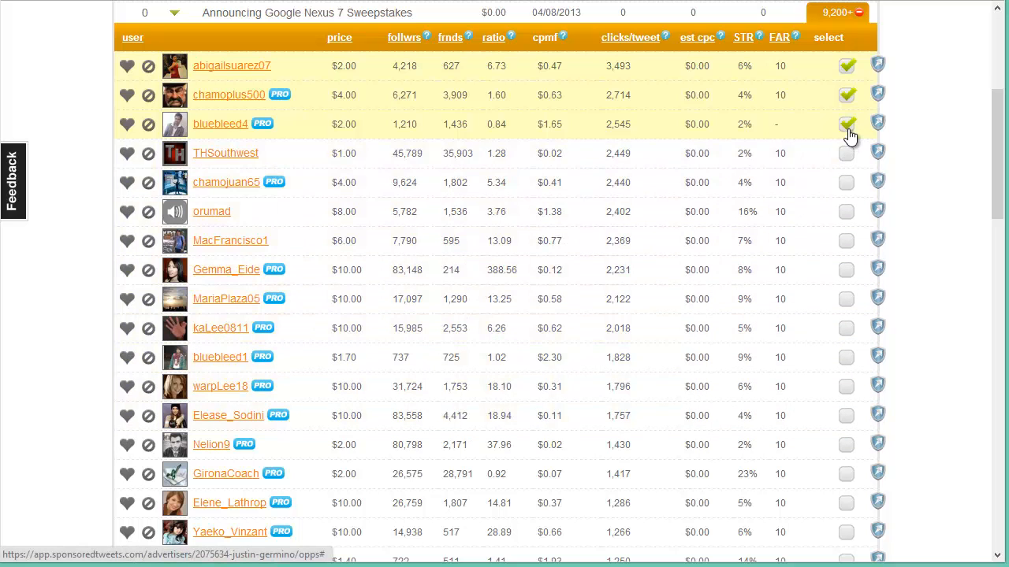
{"action": "left_click", "coordinate": [845, 124]}
{"action": "left_click", "coordinate": [846, 95]}
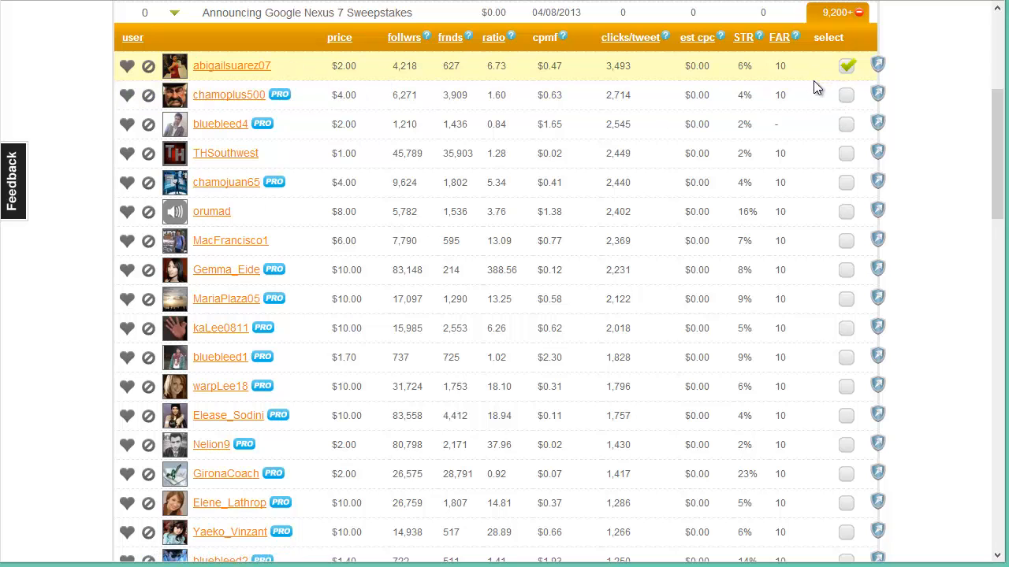
- Add the second, fourth, fourteenth, fifteenth and nineteenth tweeters in the clicks-per-tweet list to the selection, each priced at $4.00 or less
{"action": "left_click", "coordinate": [846, 94]}
{"action": "left_click", "coordinate": [845, 153]}
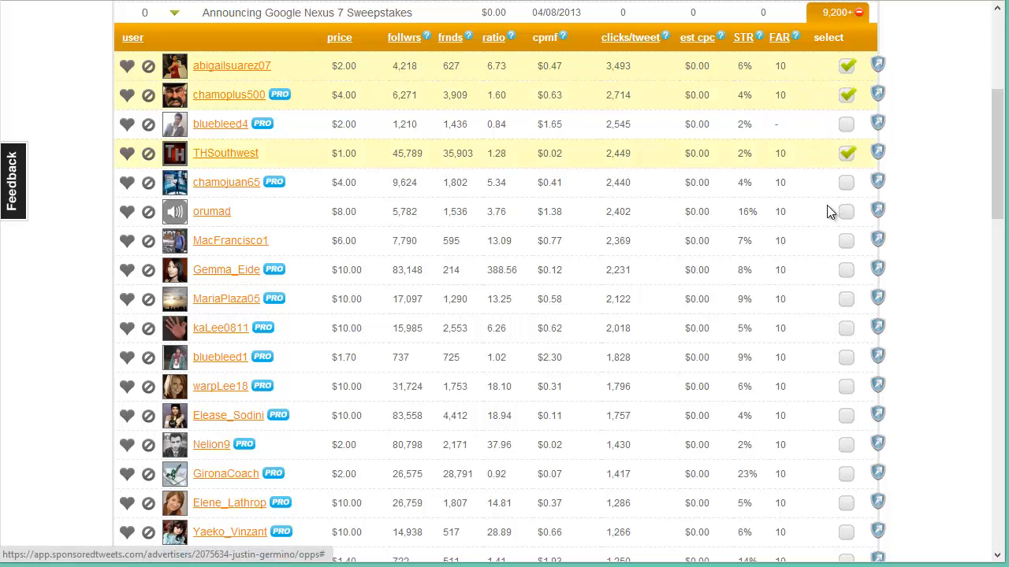
{"action": "left_click", "coordinate": [848, 447]}
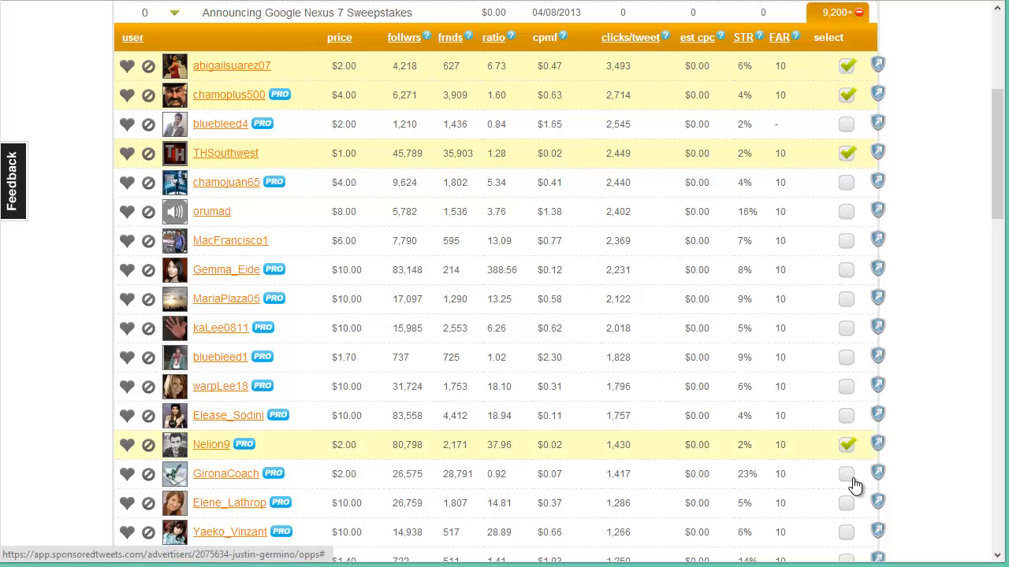
{"action": "left_click", "coordinate": [846, 474]}
{"action": "scroll", "coordinate": [959, 418], "scroll_direction": "down", "scroll_amount": 2}
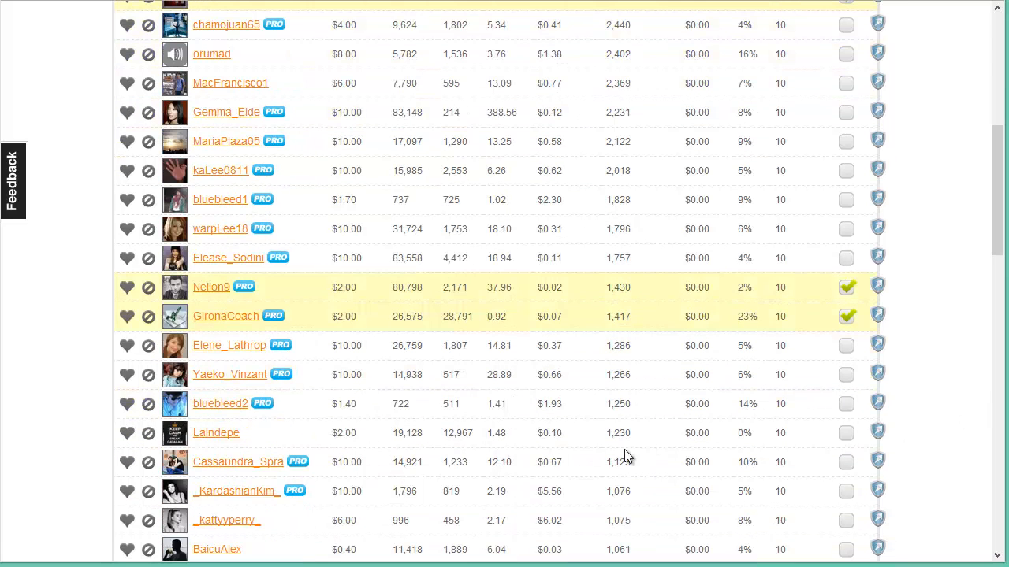
{"action": "left_click", "coordinate": [847, 434]}
{"action": "scroll", "coordinate": [922, 410], "scroll_direction": "down", "scroll_amount": 1}
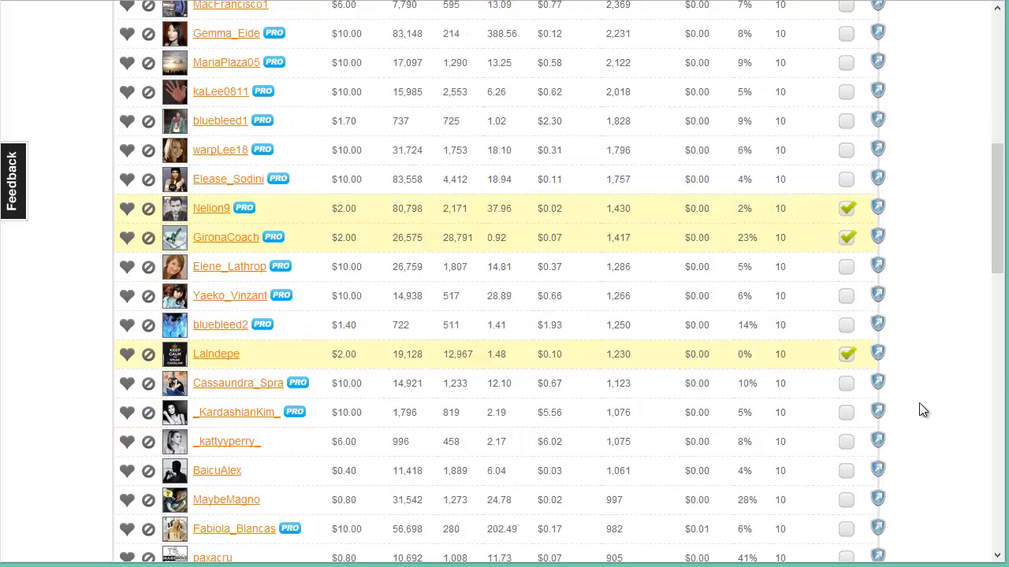
- Check the new selection's total cost and reach against the available balance, and return to the start of the opportunities page
{"action": "scroll", "coordinate": [922, 410], "scroll_direction": "down", "scroll_amount": 15}
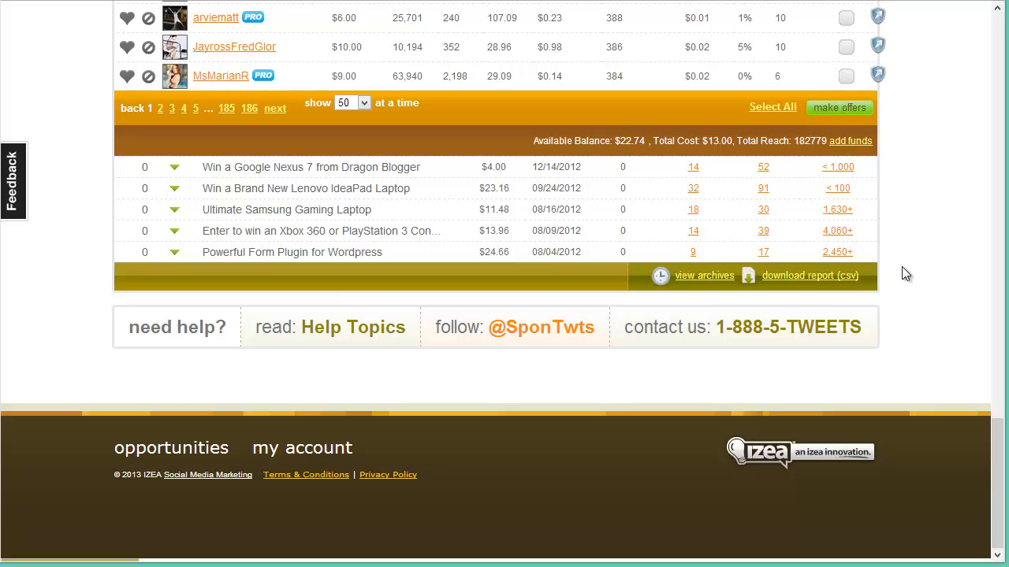
{"action": "scroll", "coordinate": [905, 274], "scroll_direction": "up", "scroll_amount": 1}
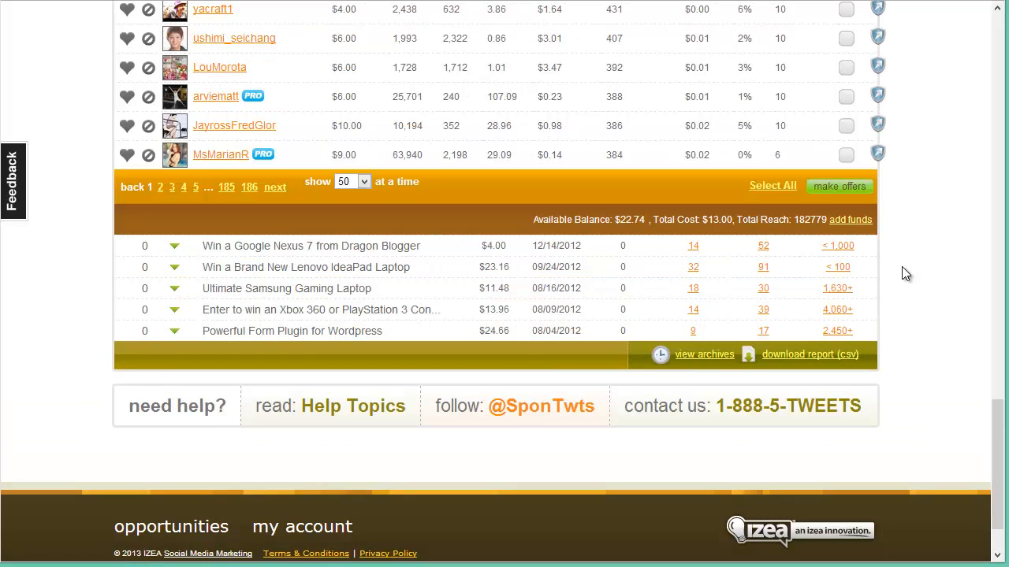
{"action": "scroll", "coordinate": [903, 269], "scroll_direction": "up", "scroll_amount": 15}
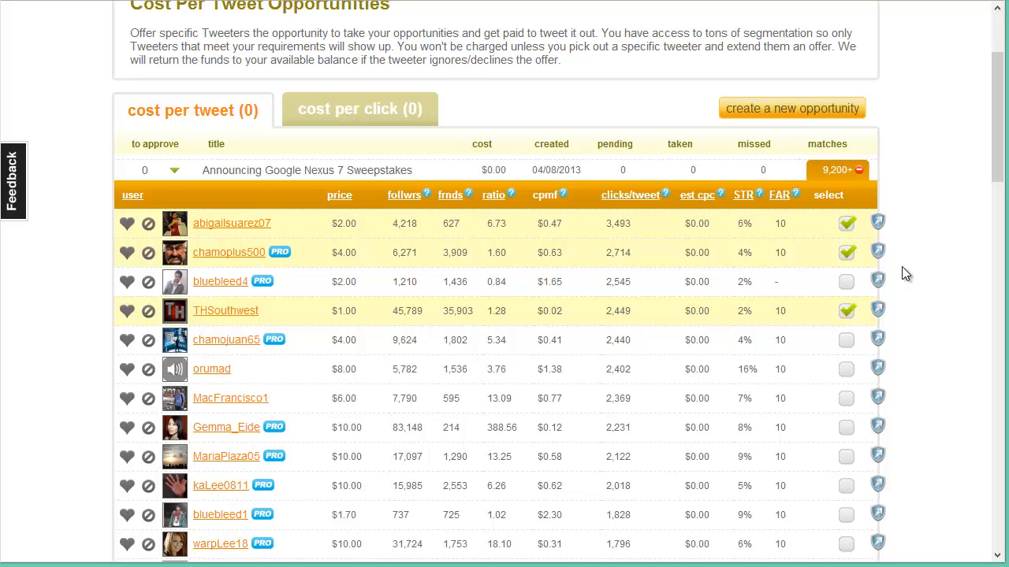
{"action": "scroll", "coordinate": [799, 339], "scroll_direction": "up", "scroll_amount": 2}
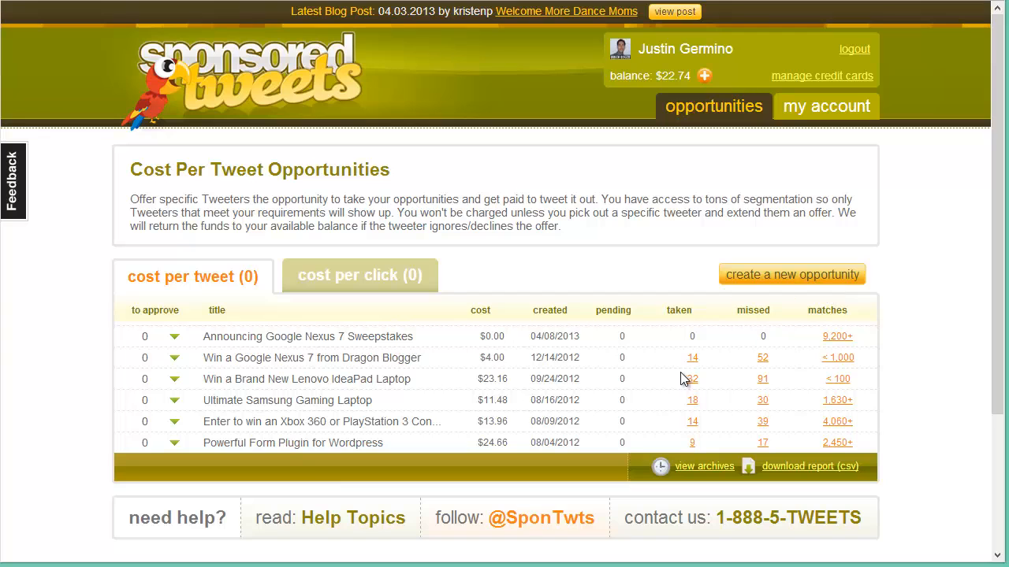
- Open the taken offers of the Win a Brand New Lenovo IdeaPad Laptop opportunity and review its click totals and per-tweeter results
{"action": "left_click", "coordinate": [692, 381]}
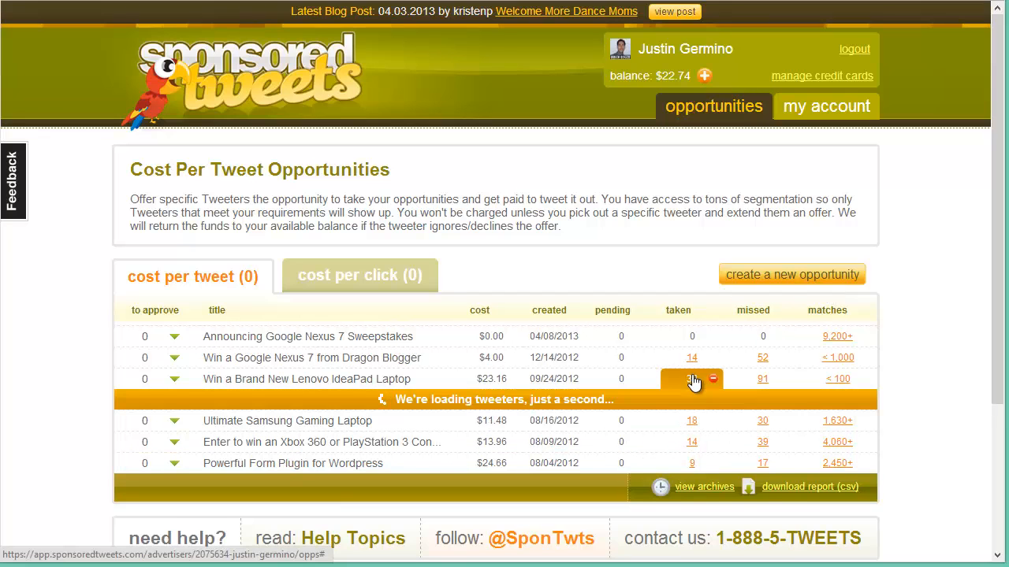
{"action": "left_click_drag", "start_coordinate": [1000, 150], "coordinate": [1005, 246]}
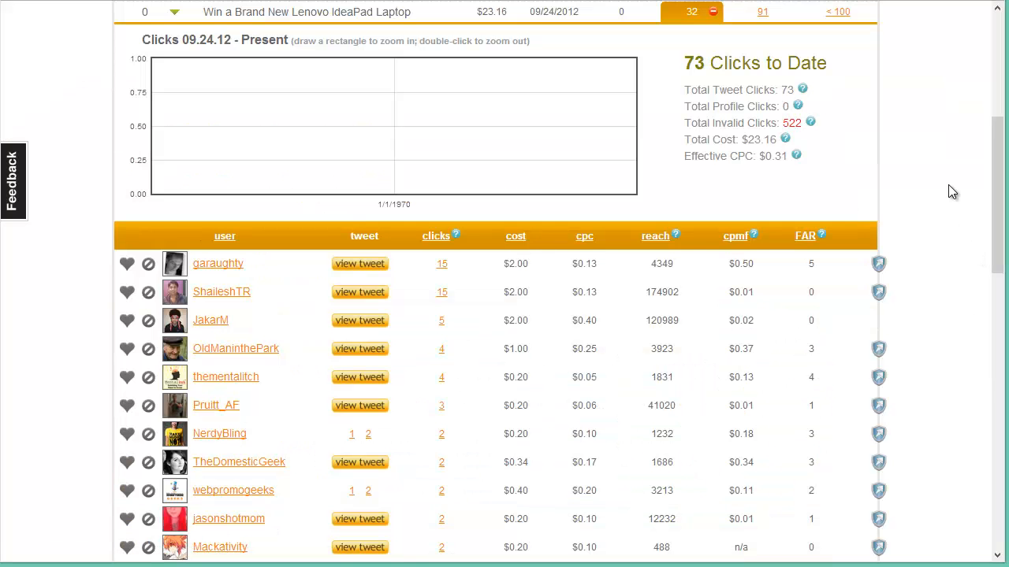
{"action": "scroll", "coordinate": [948, 192], "scroll_direction": "down", "scroll_amount": 10}
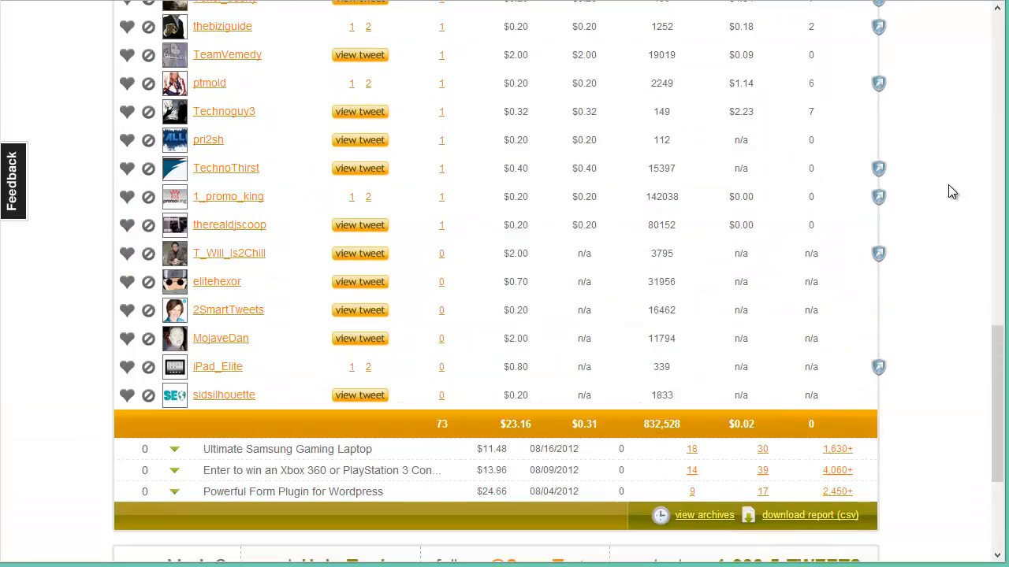
{"action": "scroll", "coordinate": [948, 192], "scroll_direction": "down", "scroll_amount": 2}
{"action": "scroll", "coordinate": [948, 192], "scroll_direction": "up", "scroll_amount": 10}
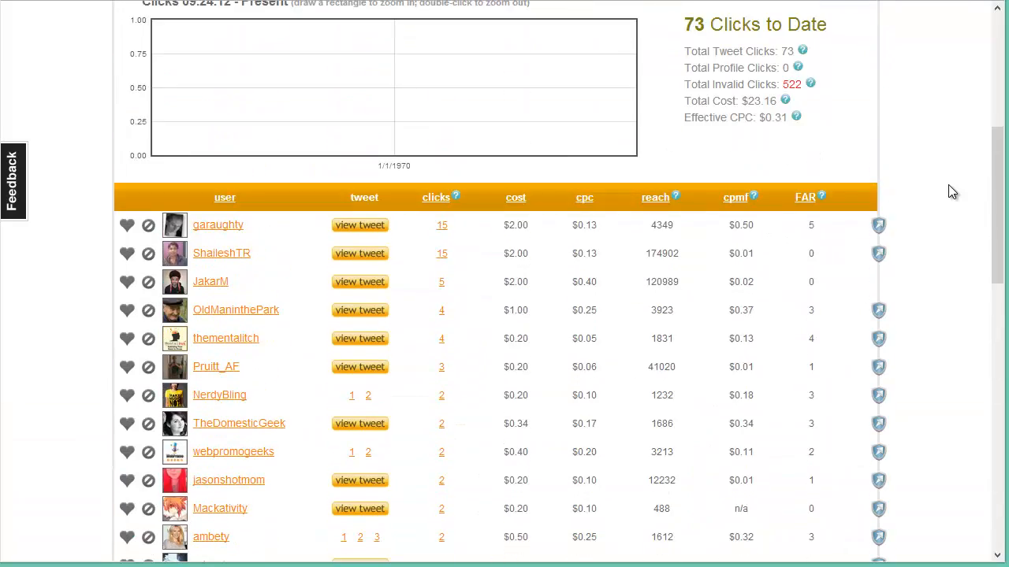
{"action": "scroll", "coordinate": [948, 185], "scroll_direction": "up", "scroll_amount": 3}
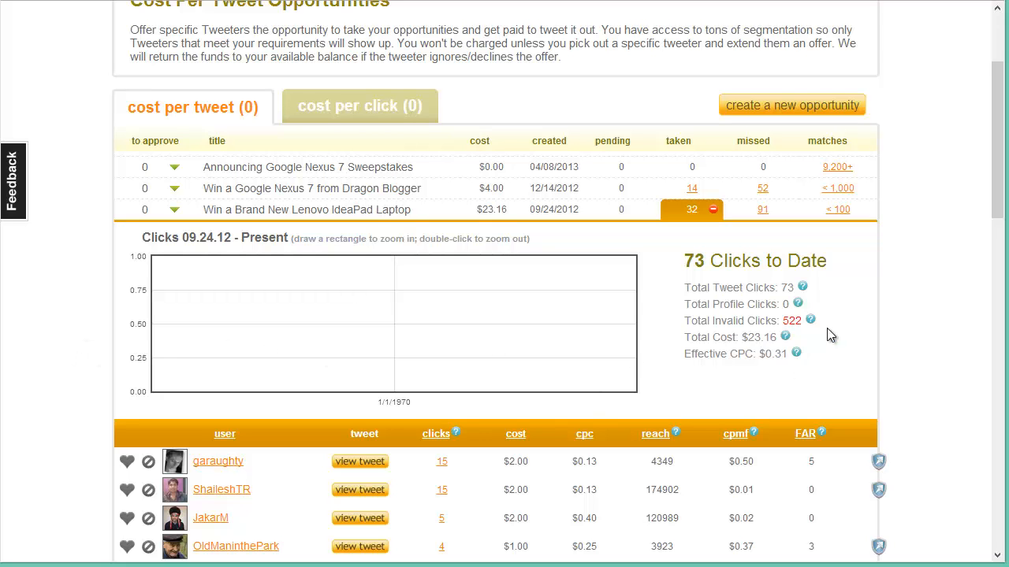
{"action": "scroll", "coordinate": [869, 268], "scroll_direction": "up", "scroll_amount": 3}
{"action": "scroll", "coordinate": [868, 266], "scroll_direction": "down", "scroll_amount": 15}
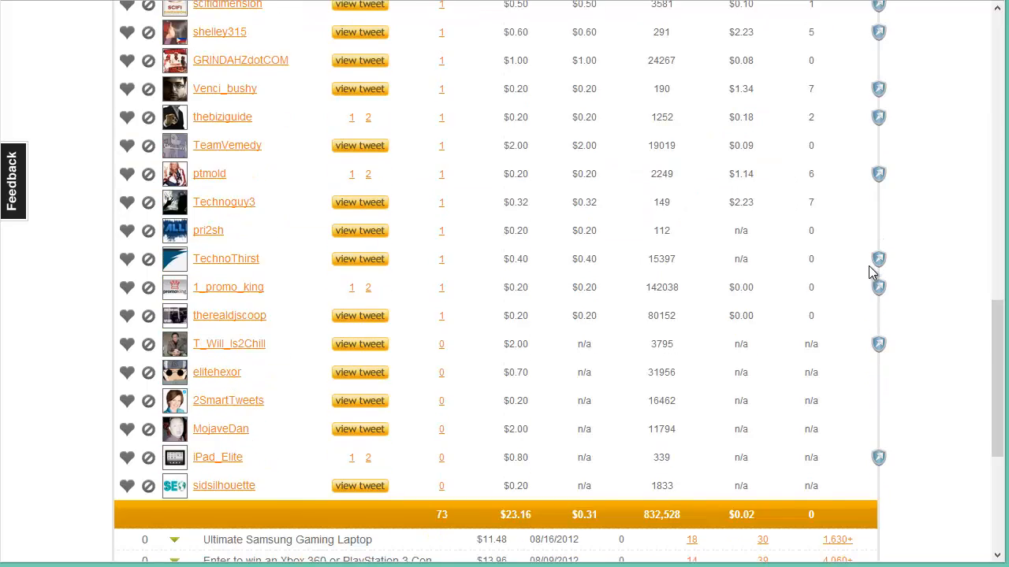
{"action": "scroll", "coordinate": [871, 273], "scroll_direction": "up", "scroll_amount": 15}
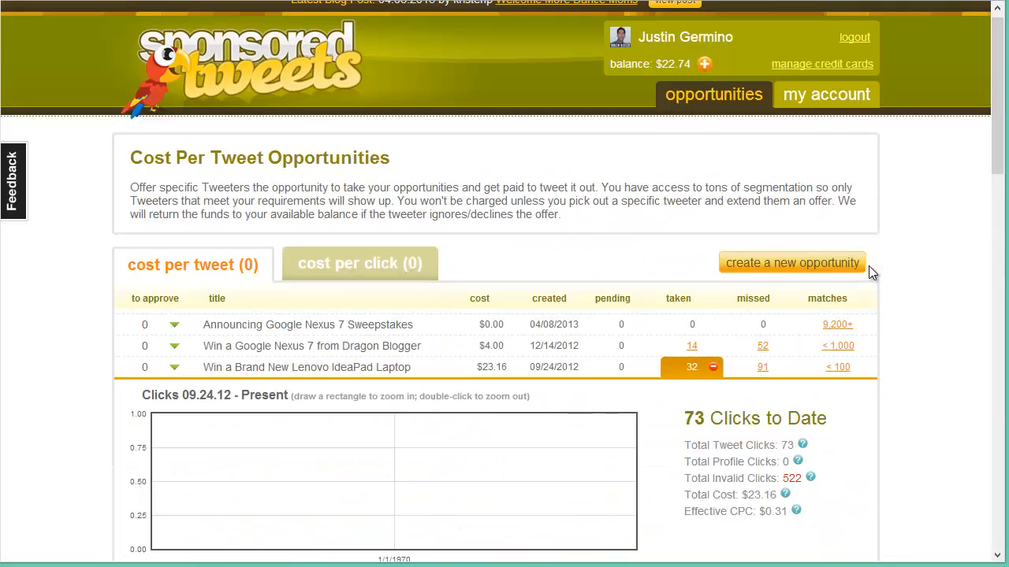